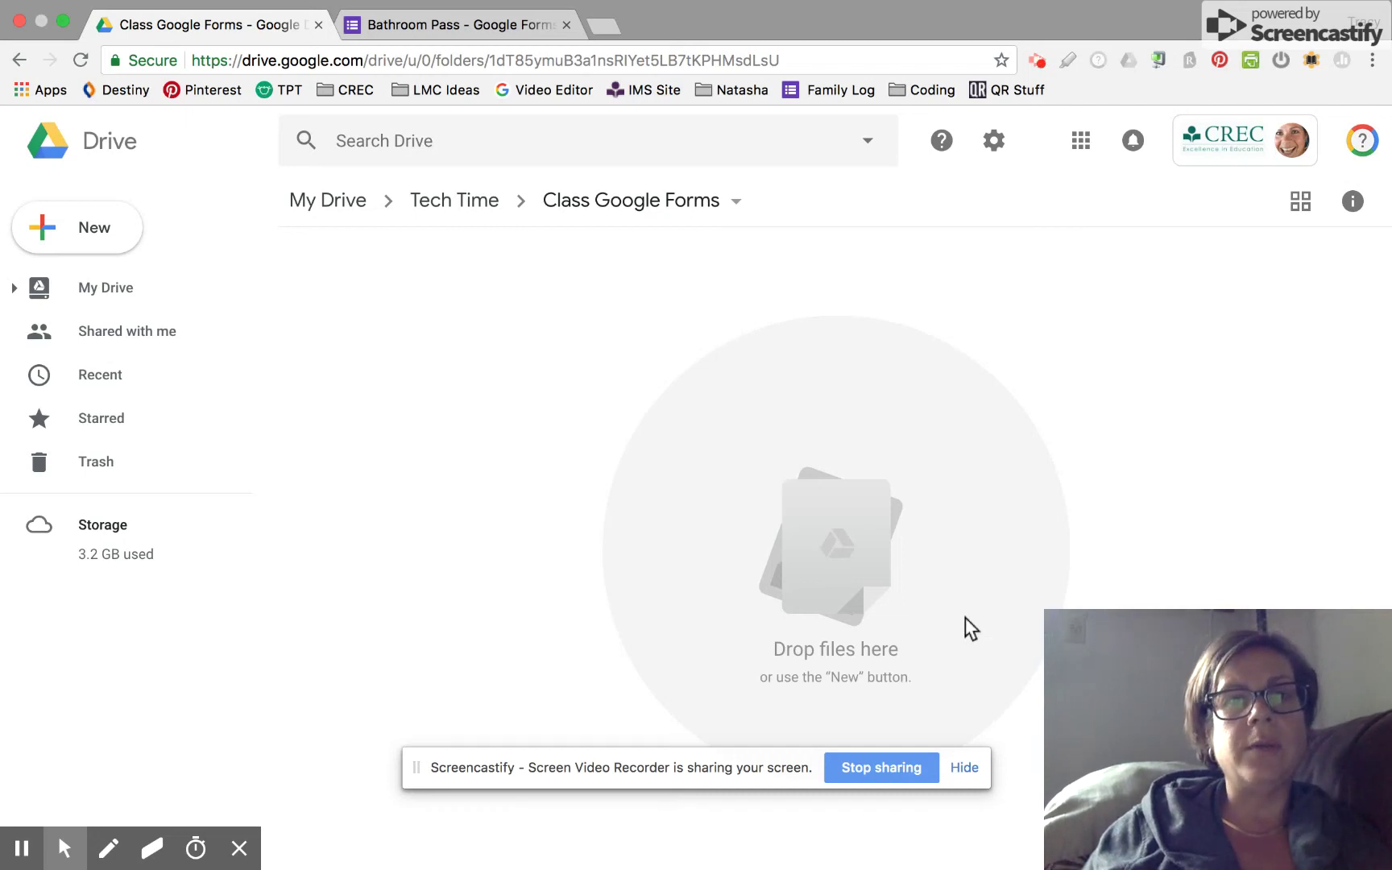
Close the old Bathroom Pass tab and create a blank Google Form in Class Google Forms
left_click(567, 49)
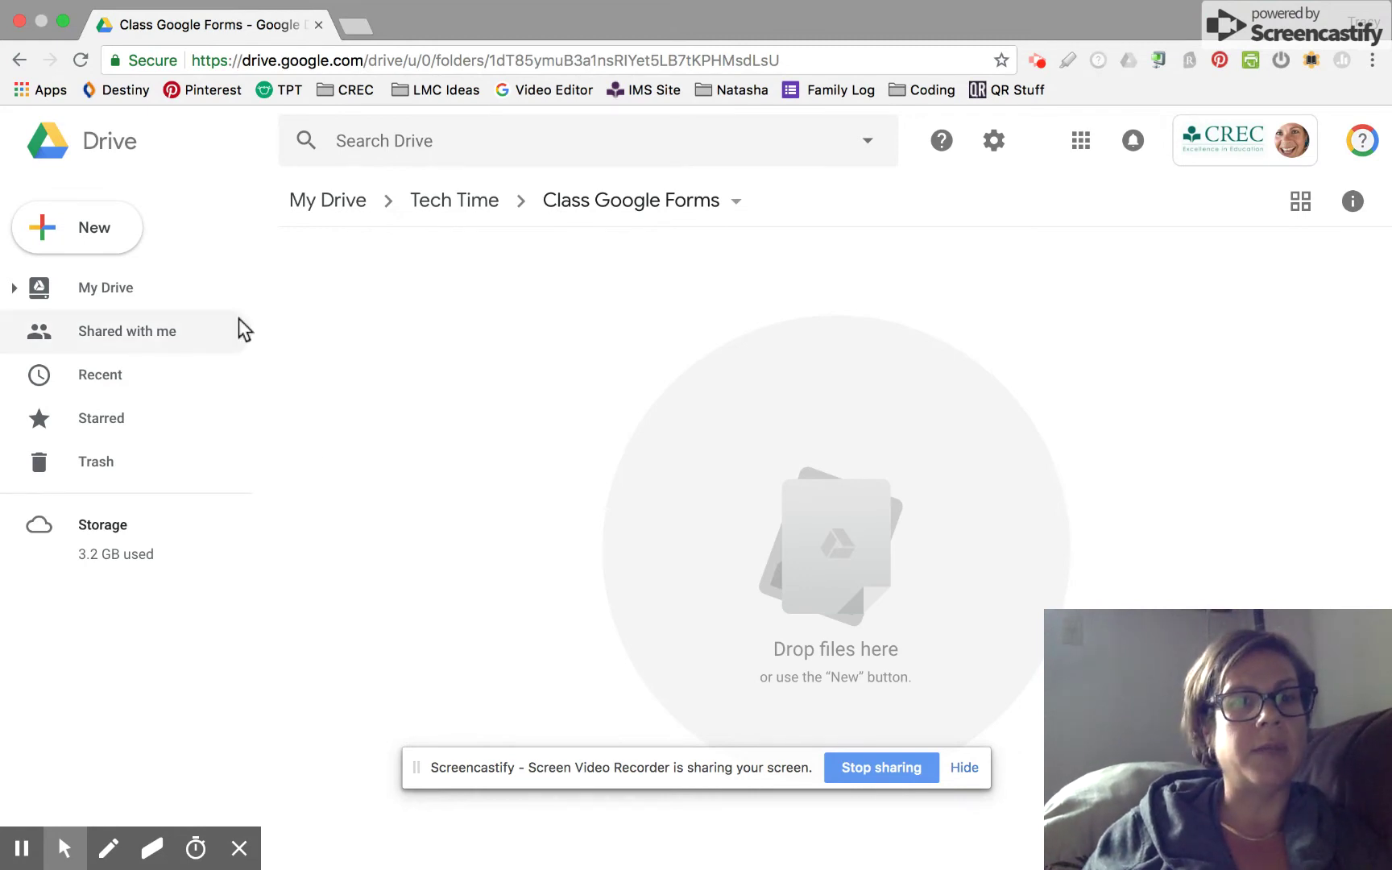
left_click(118, 233)
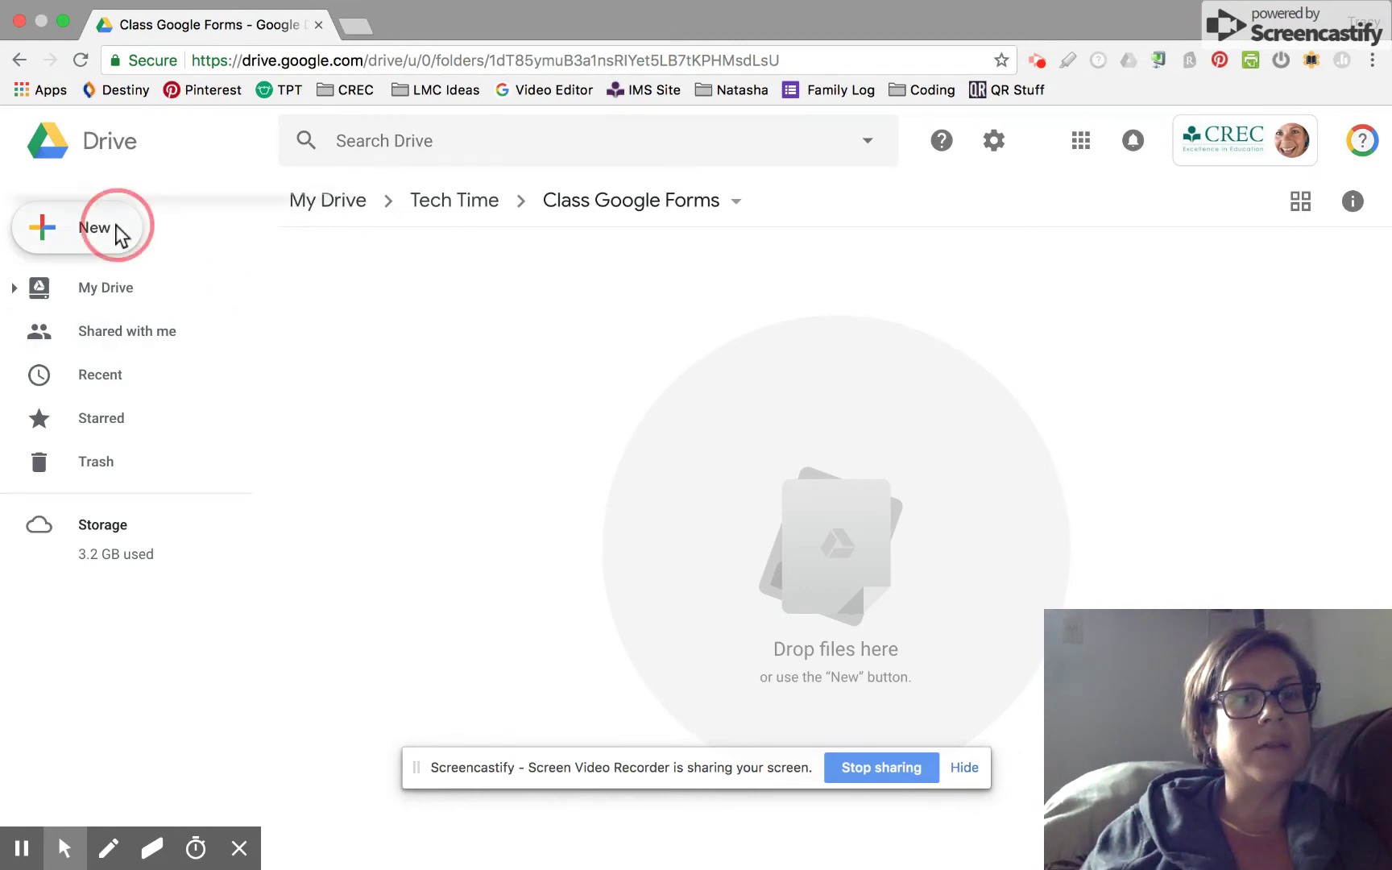
mouse_move(266, 486)
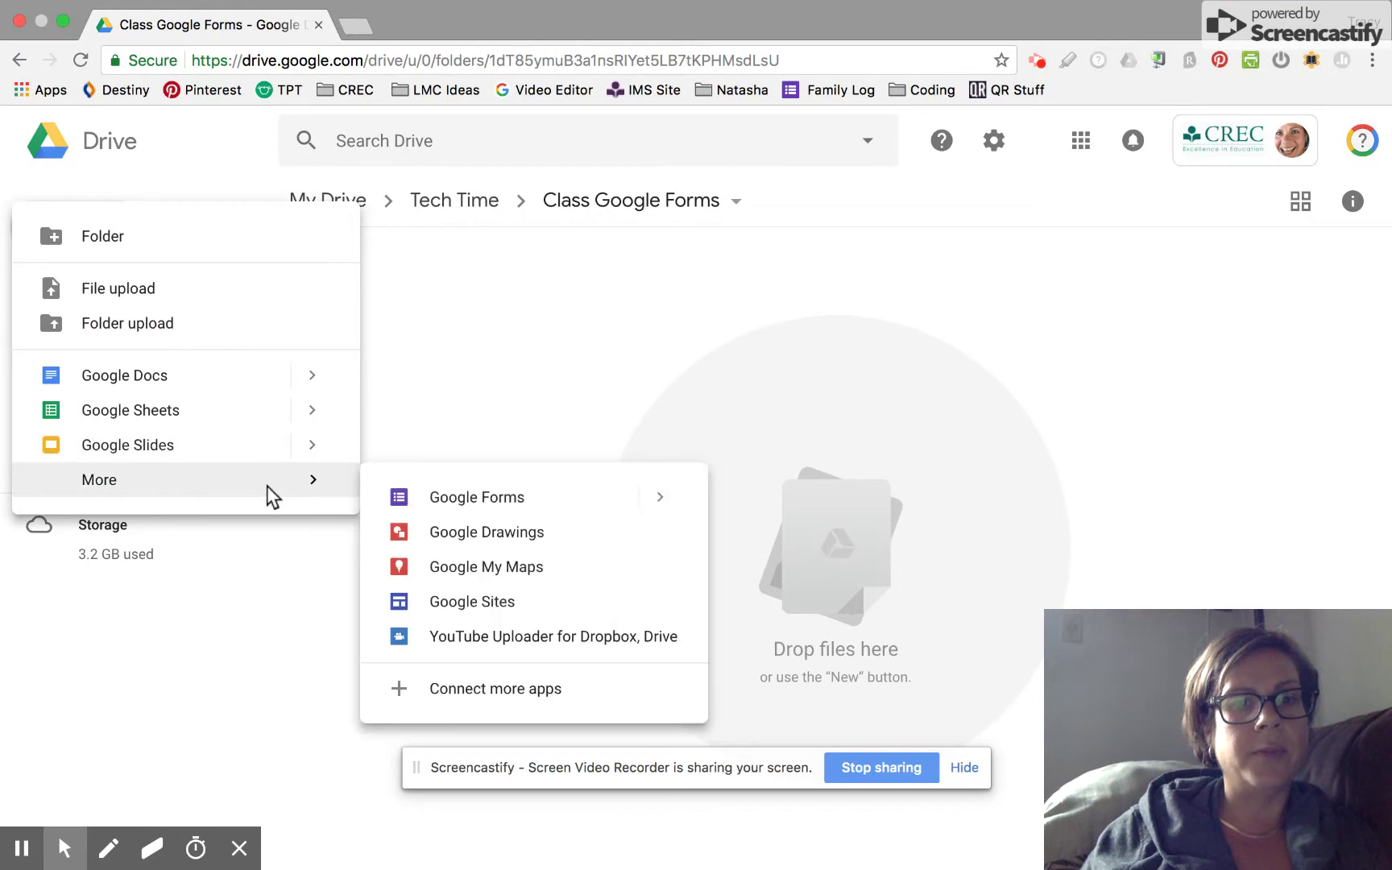
left_click(419, 496)
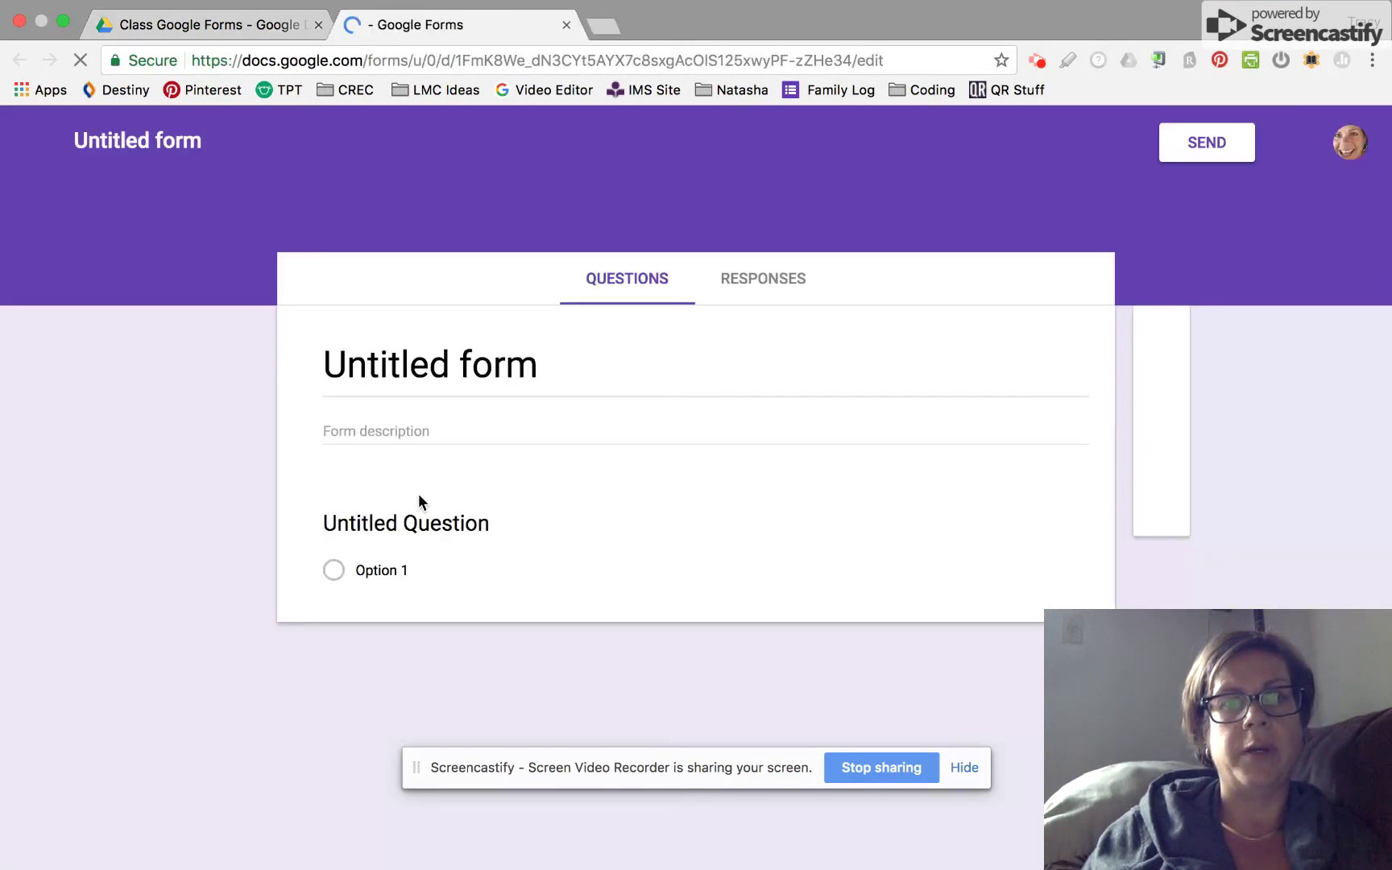
Replace the 'Untitled form' title with 'Bathroom Pass'
double_click(395, 369)
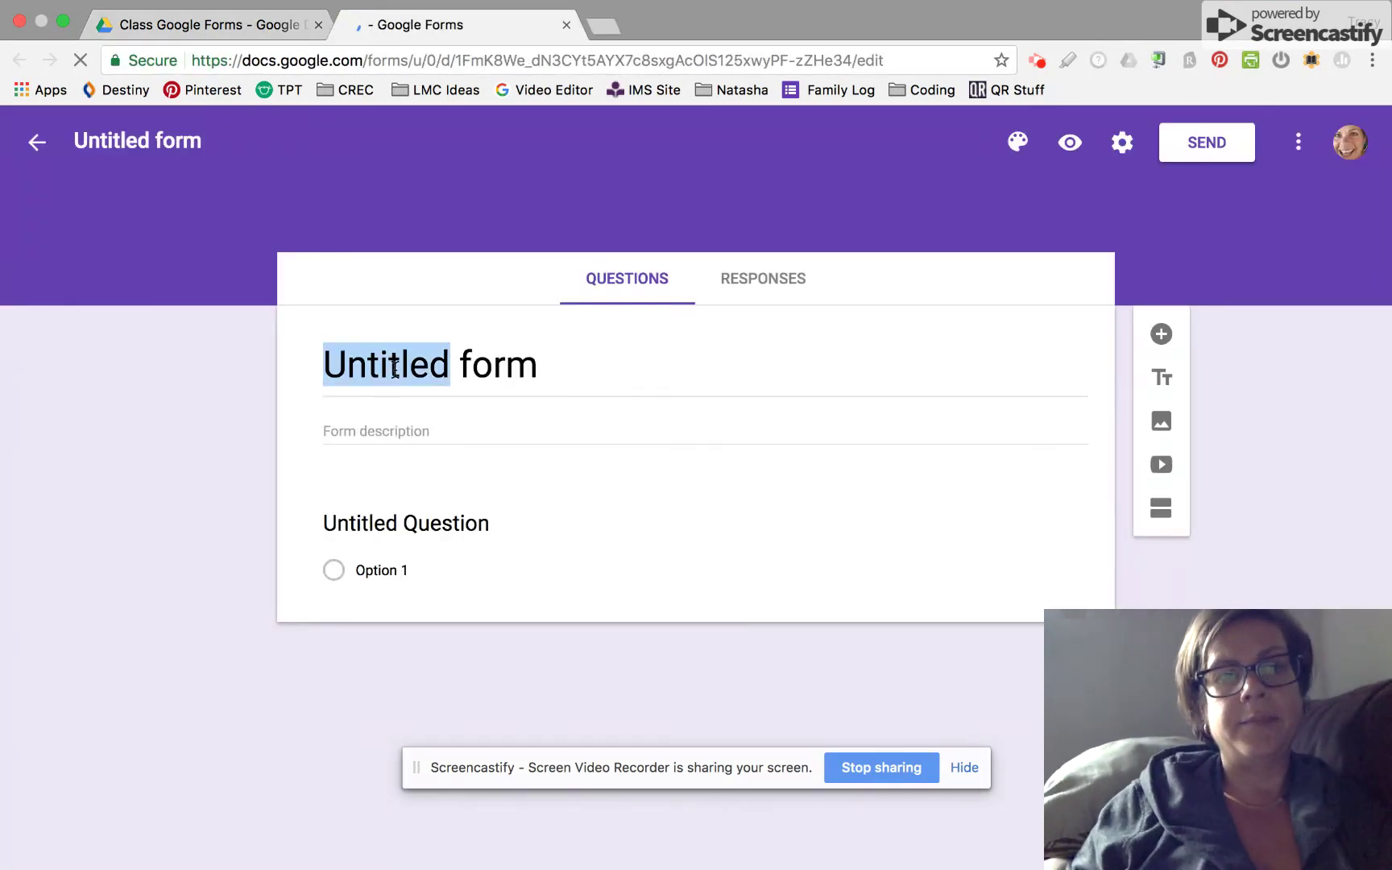
triple_click(395, 369)
type("Bath")
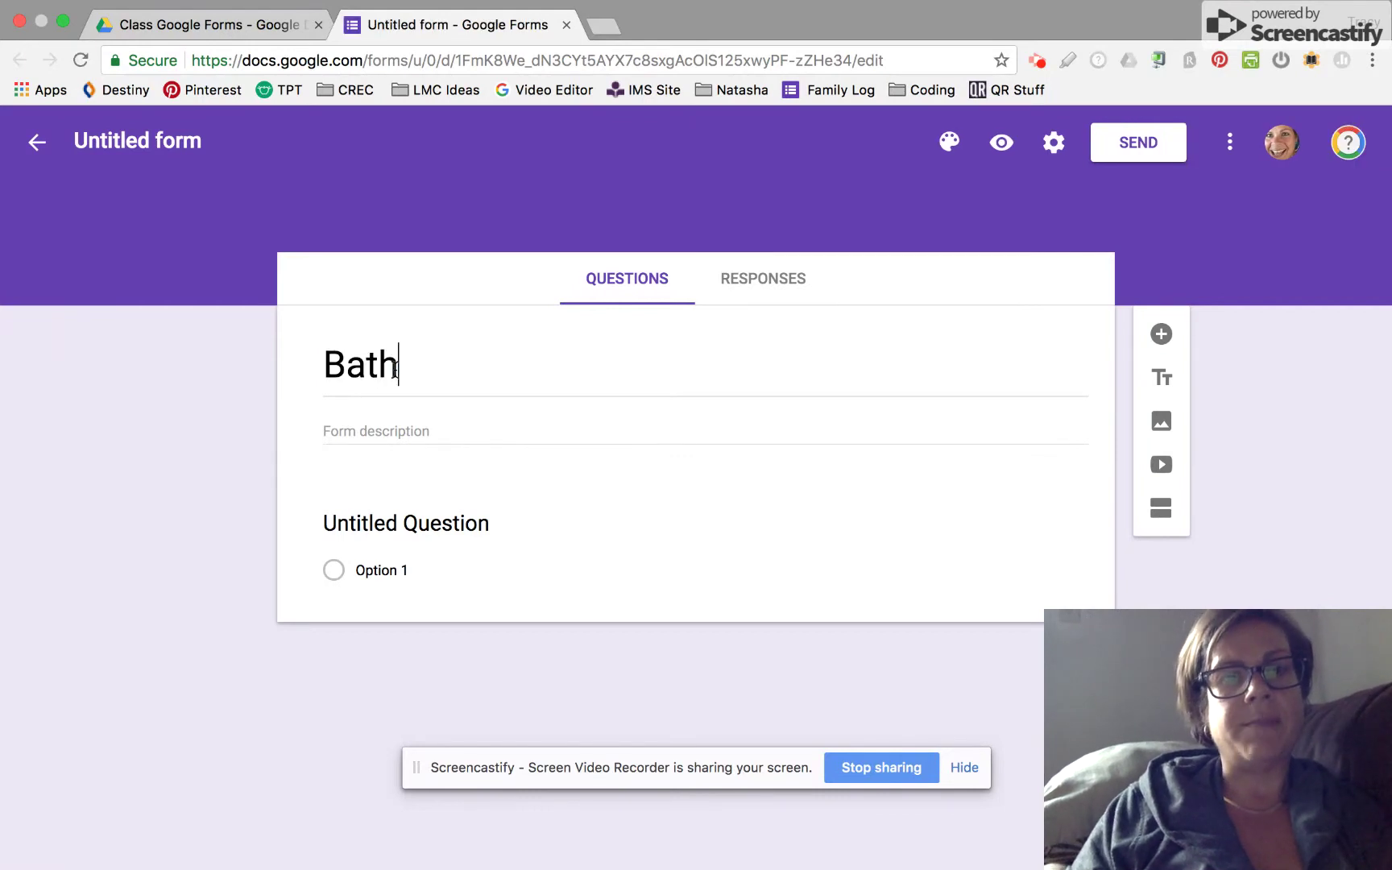
key("BackSpace")
key("BackSpace")
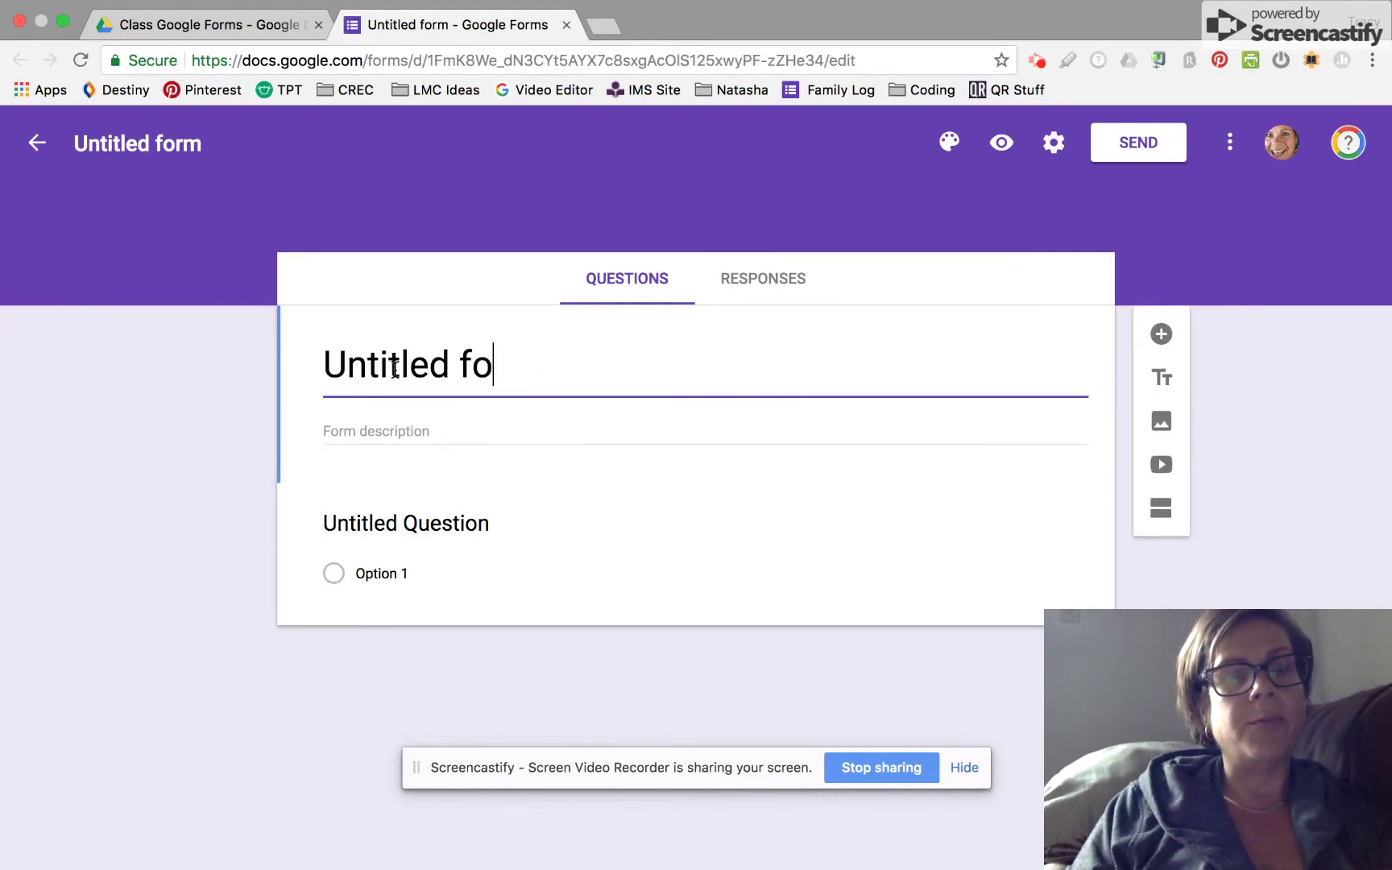
key("BackSpace")
key("BackSpace")
key("BackSpace")
key("BackSpace")
key("BackSpace")
key("BackSpace")
key("BackSpace")
key("BackSpace")
key("BackSpace")
key("BackSpace")
key("BackSpace")
type("Bat")
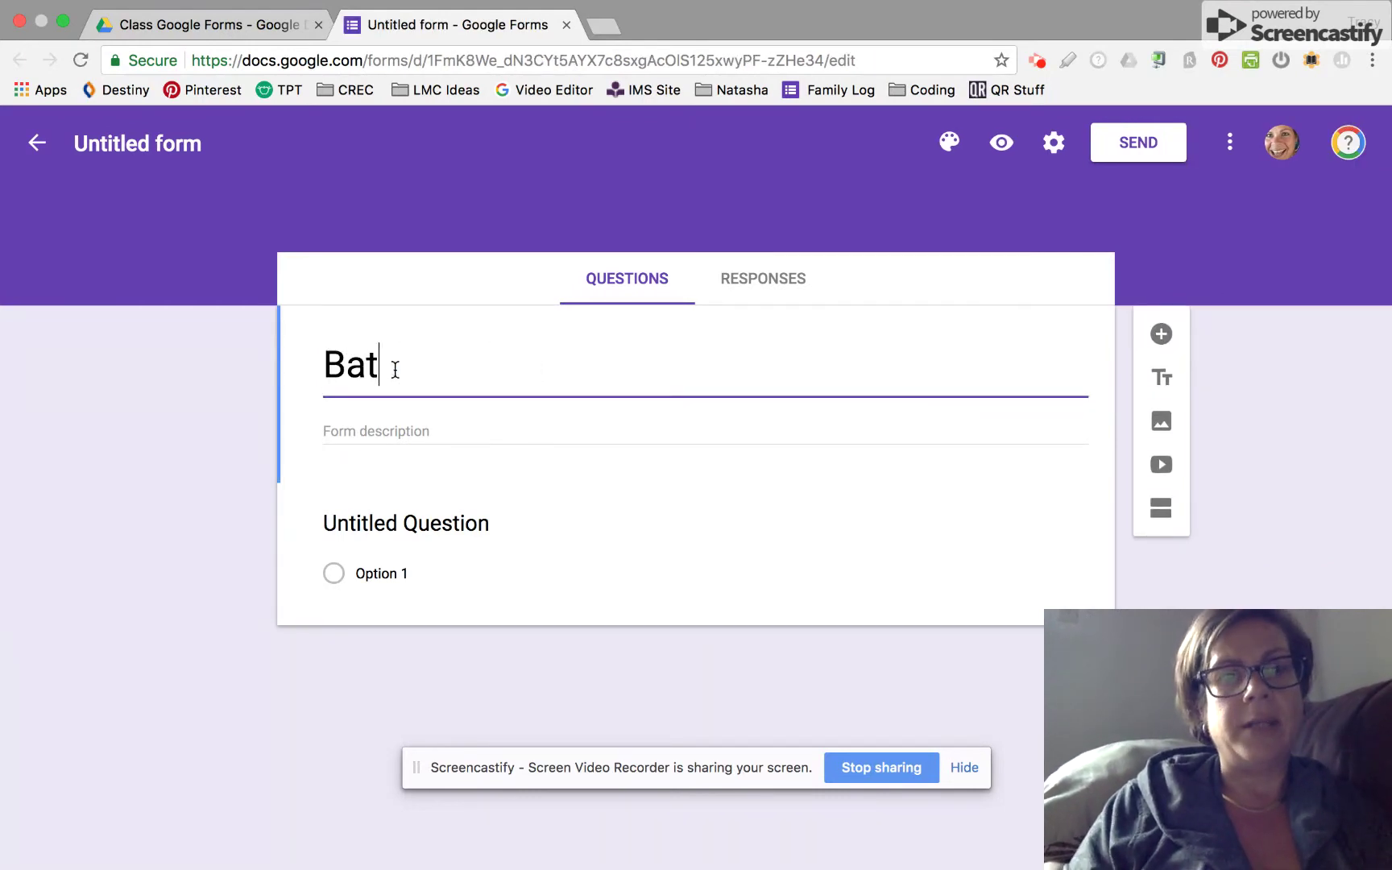
type("hroom Pass")
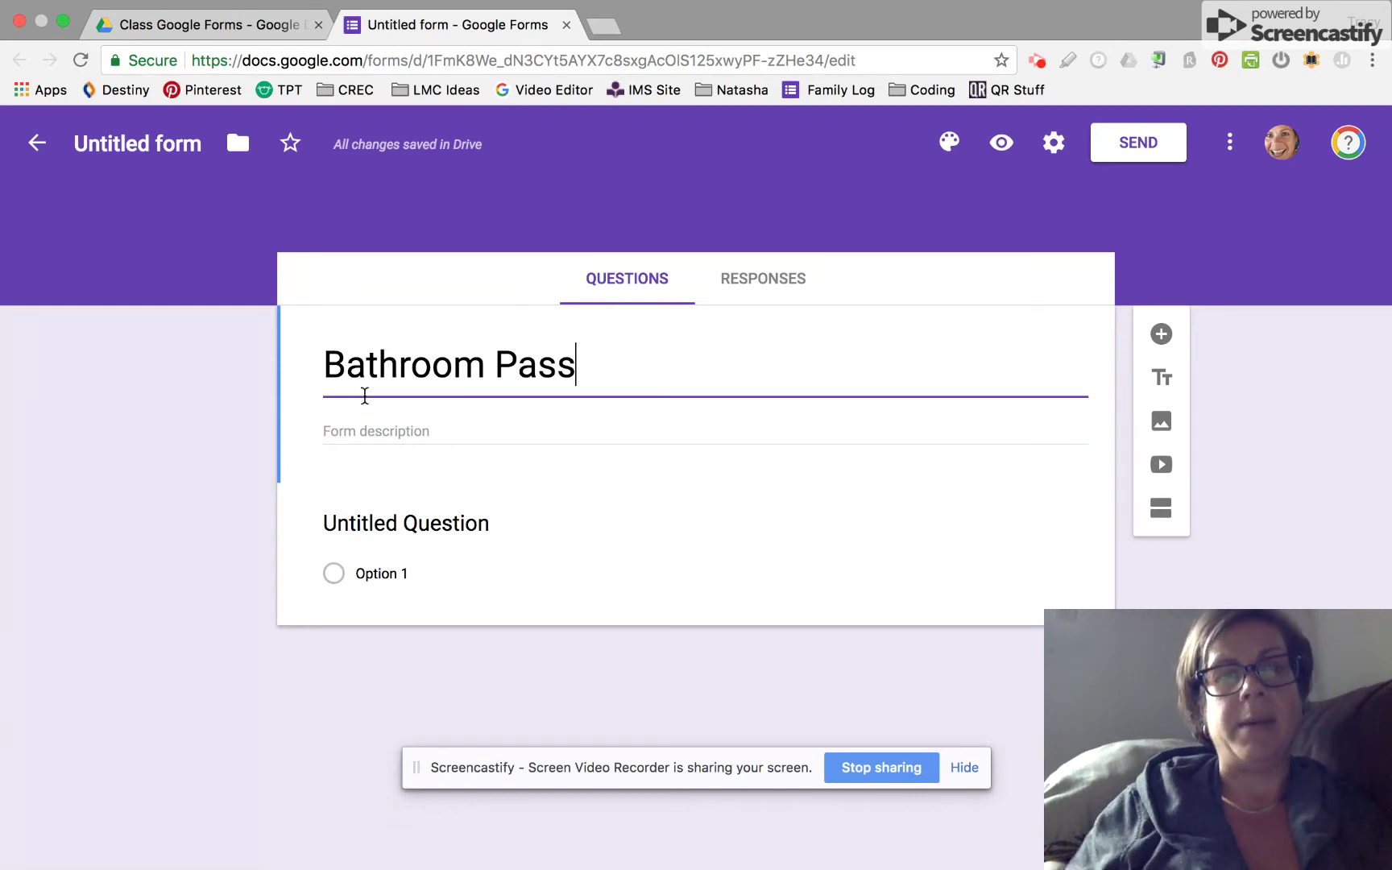
Title the first question 'Name' and make it required
left_click(427, 534)
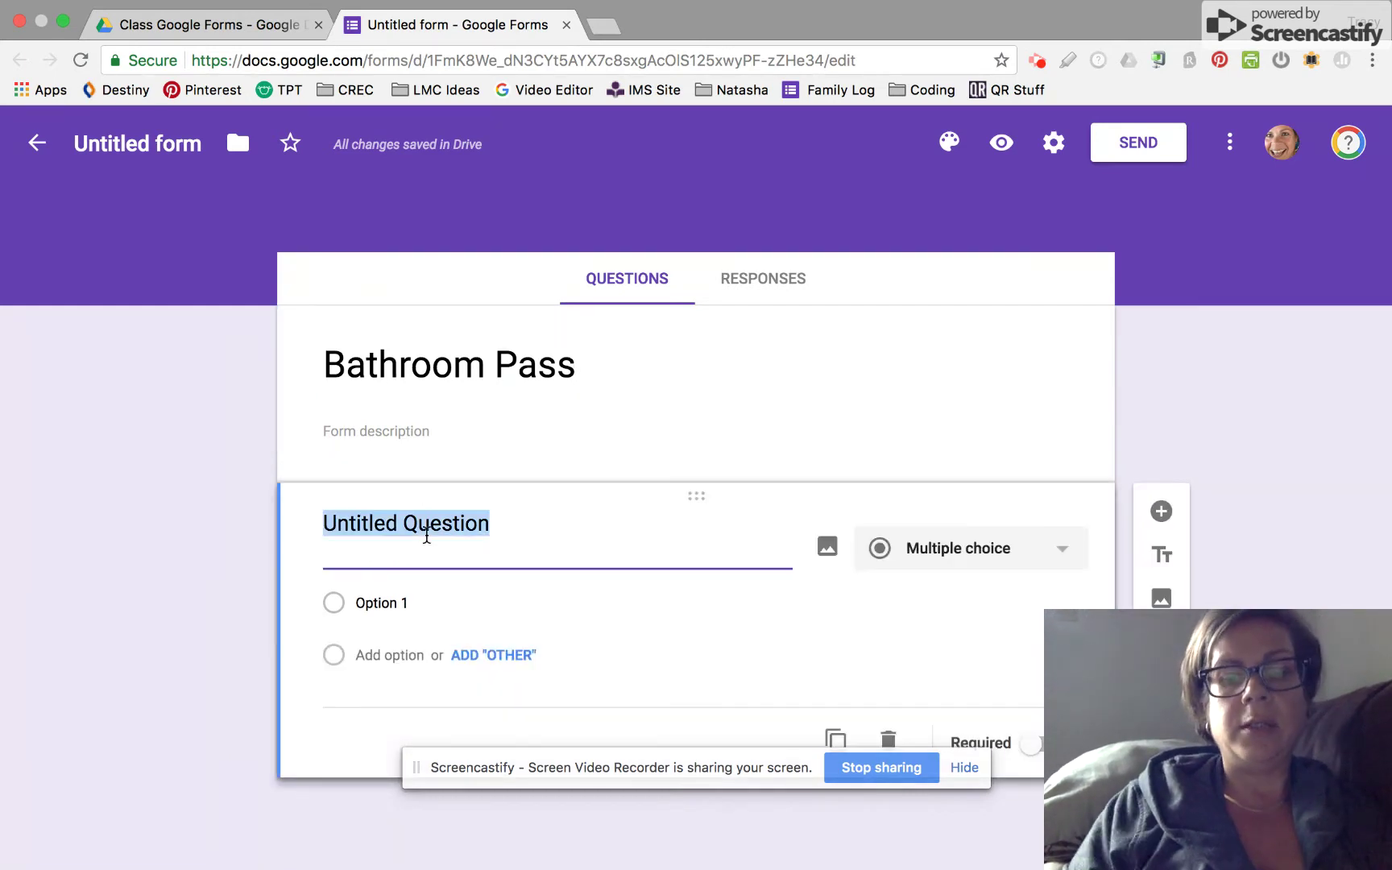
type("Name")
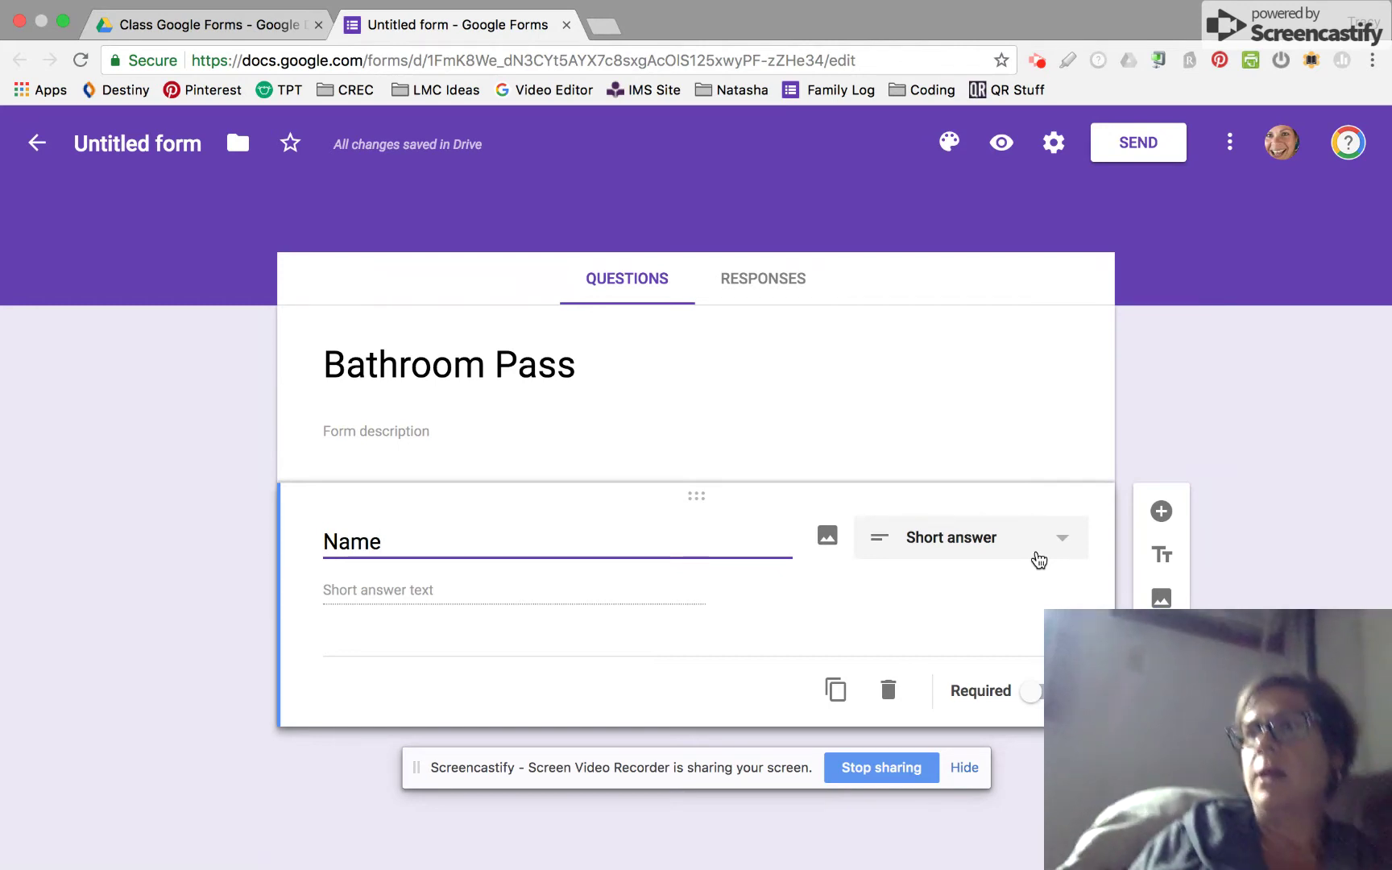
left_click(1033, 692)
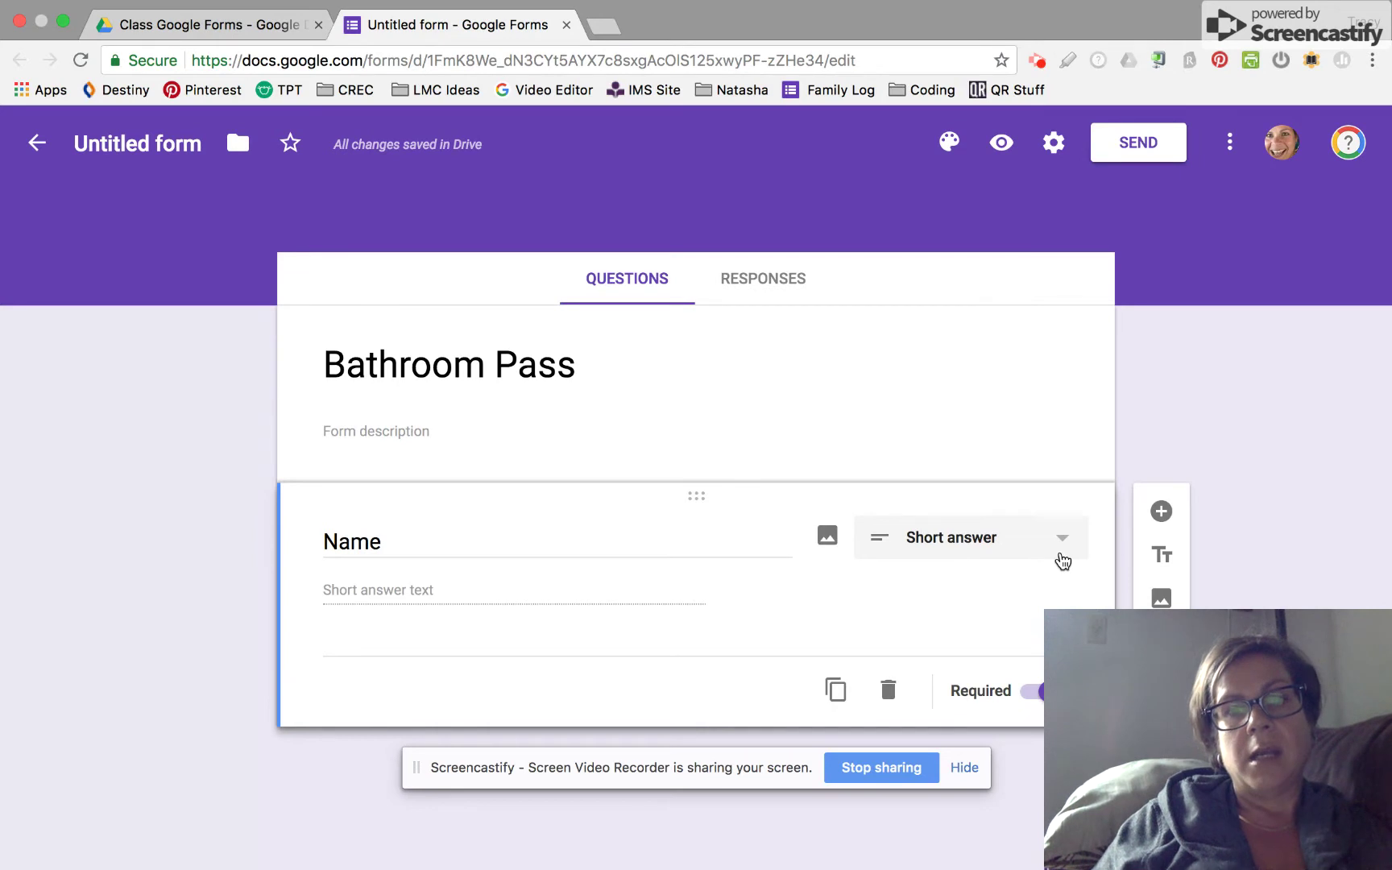
Turn the Name question into a dropdown with the options Cole and Cade
left_click(1063, 562)
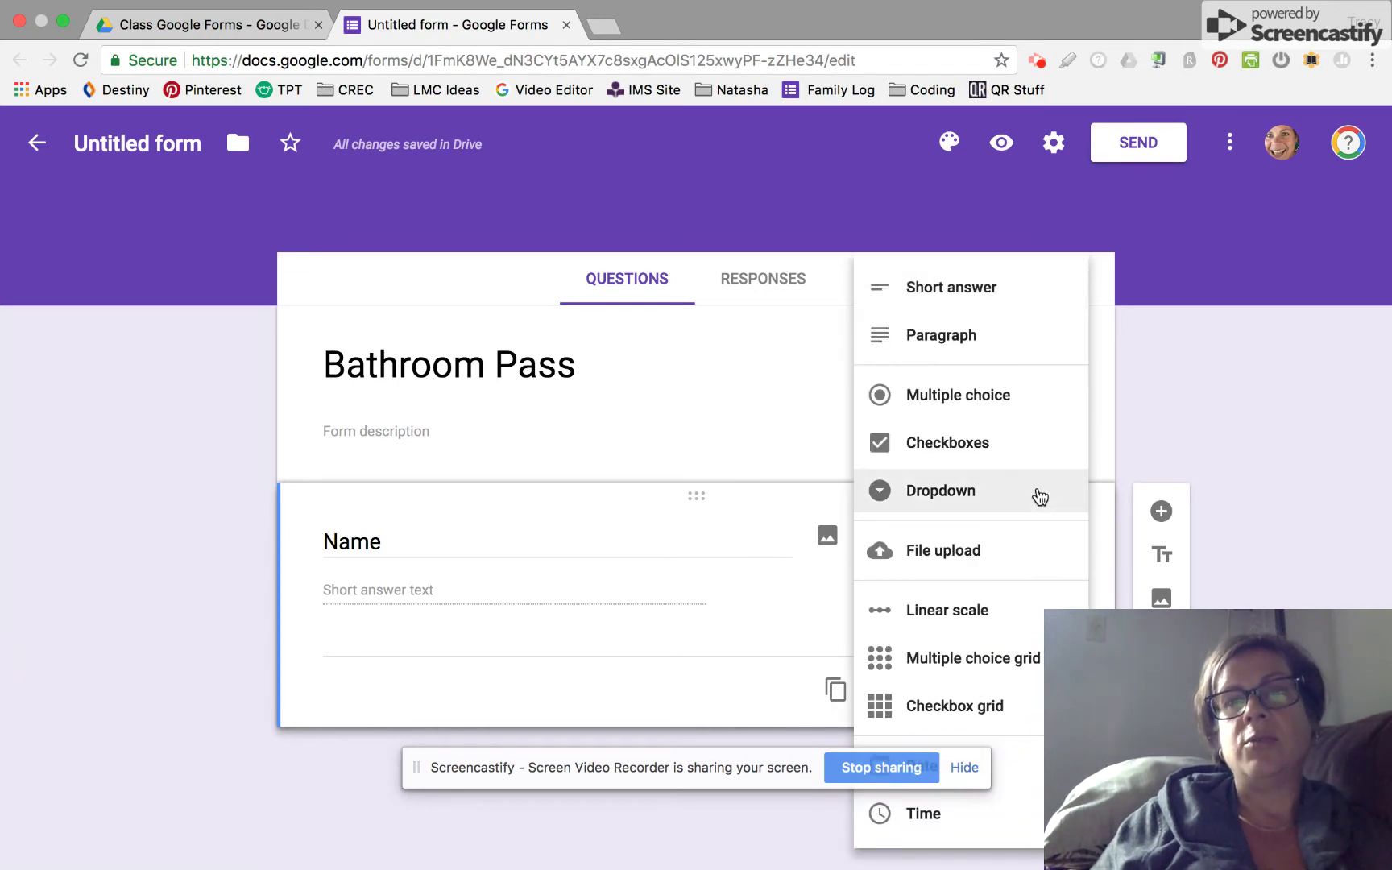
left_click(1040, 494)
left_click(404, 588)
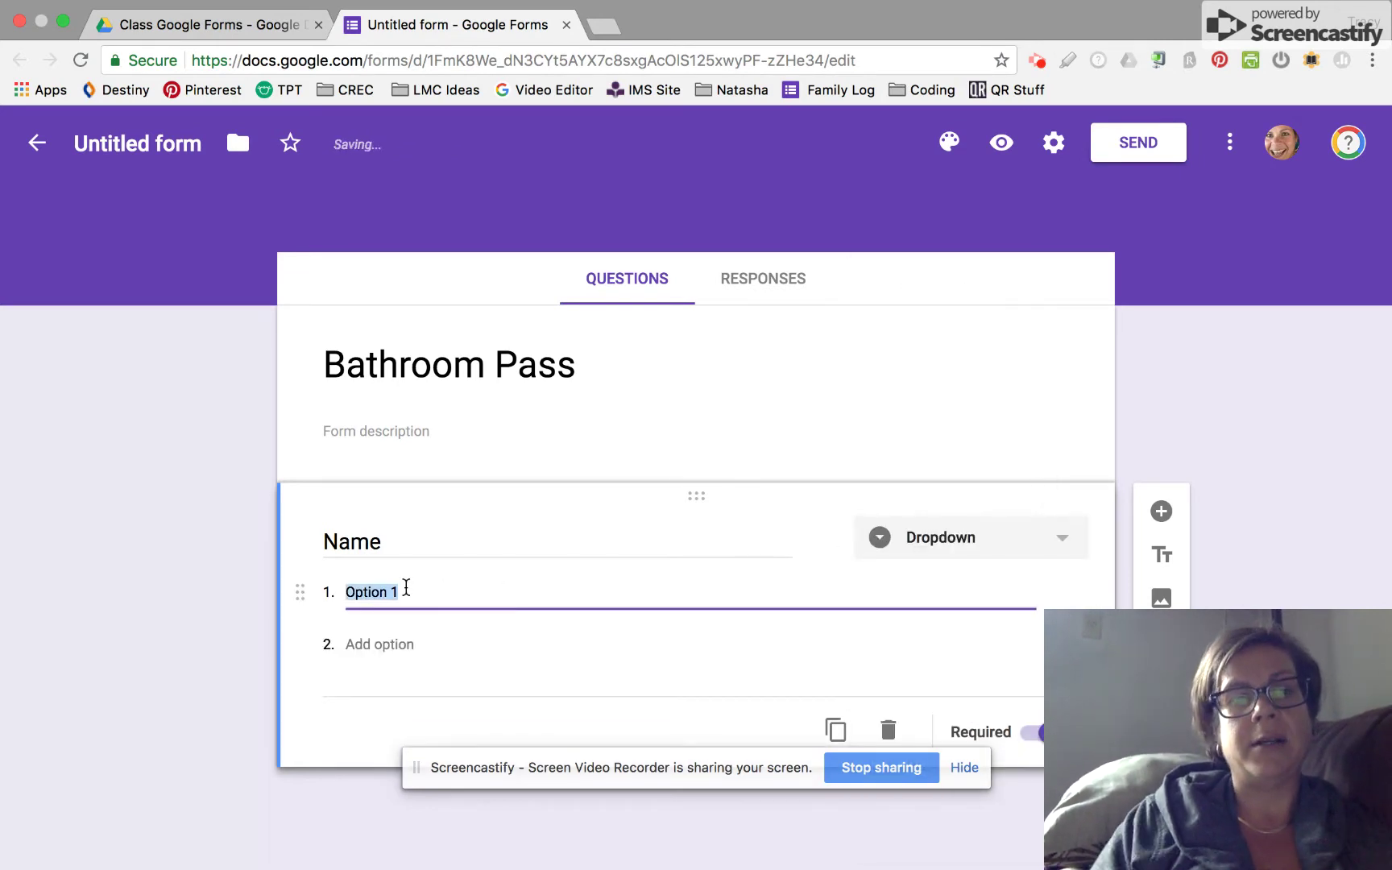
type("Cole")
key("Return")
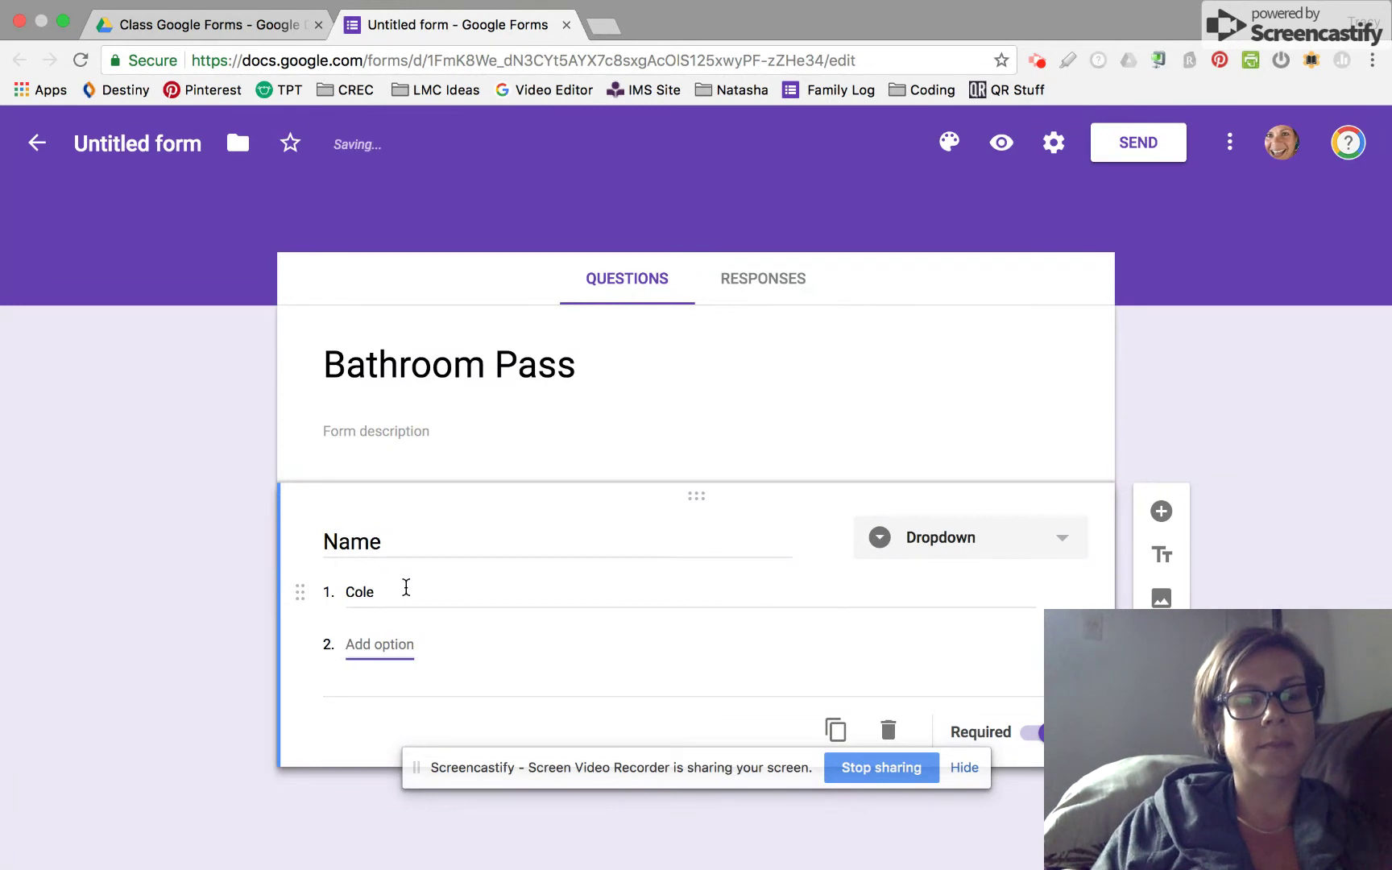
type("Cade")
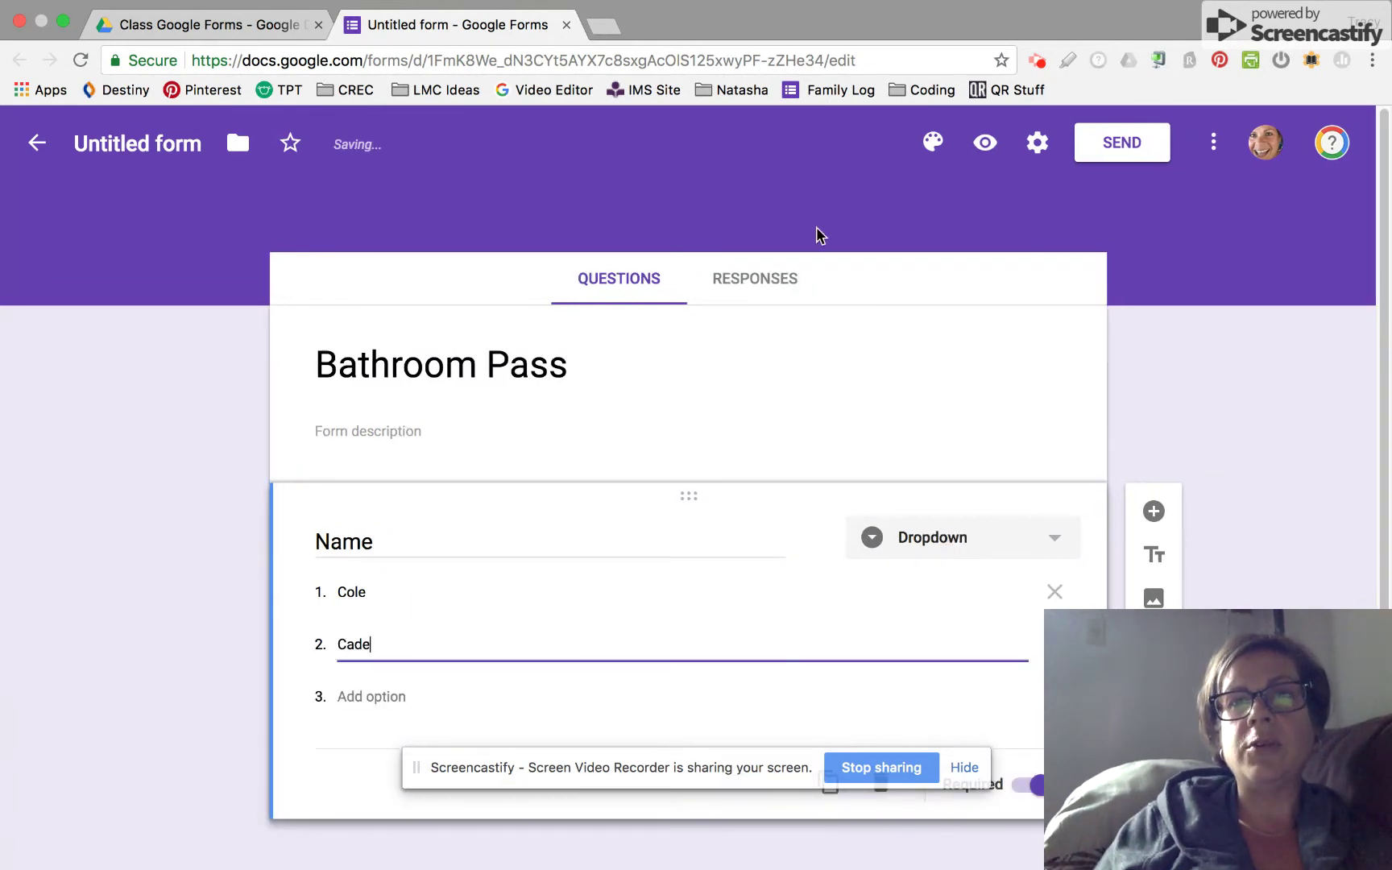
left_click(985, 143)
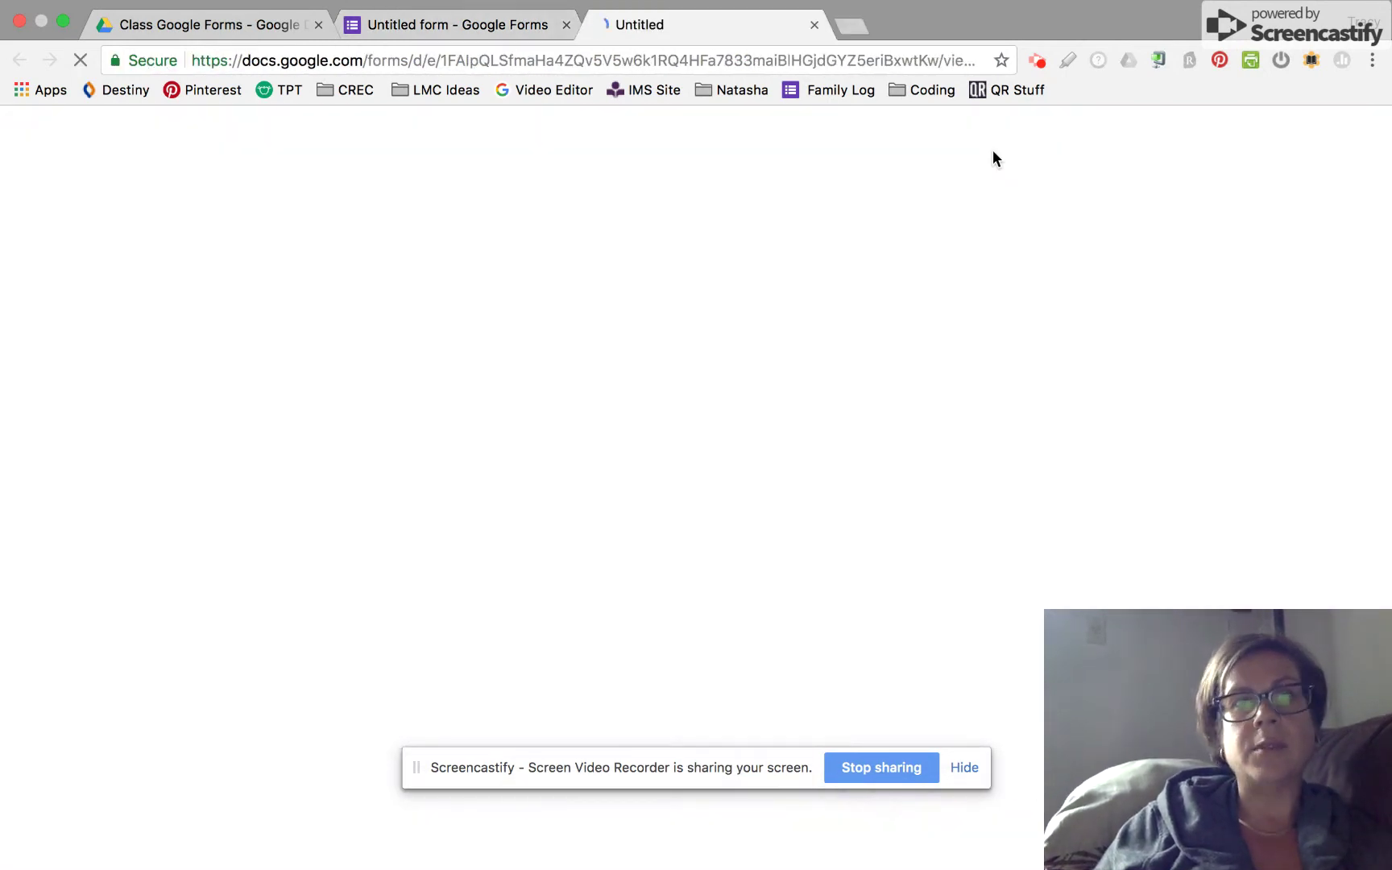
Check in the preview that the Name dropdown lists Cole and Cade, then return to editing
left_click(456, 530)
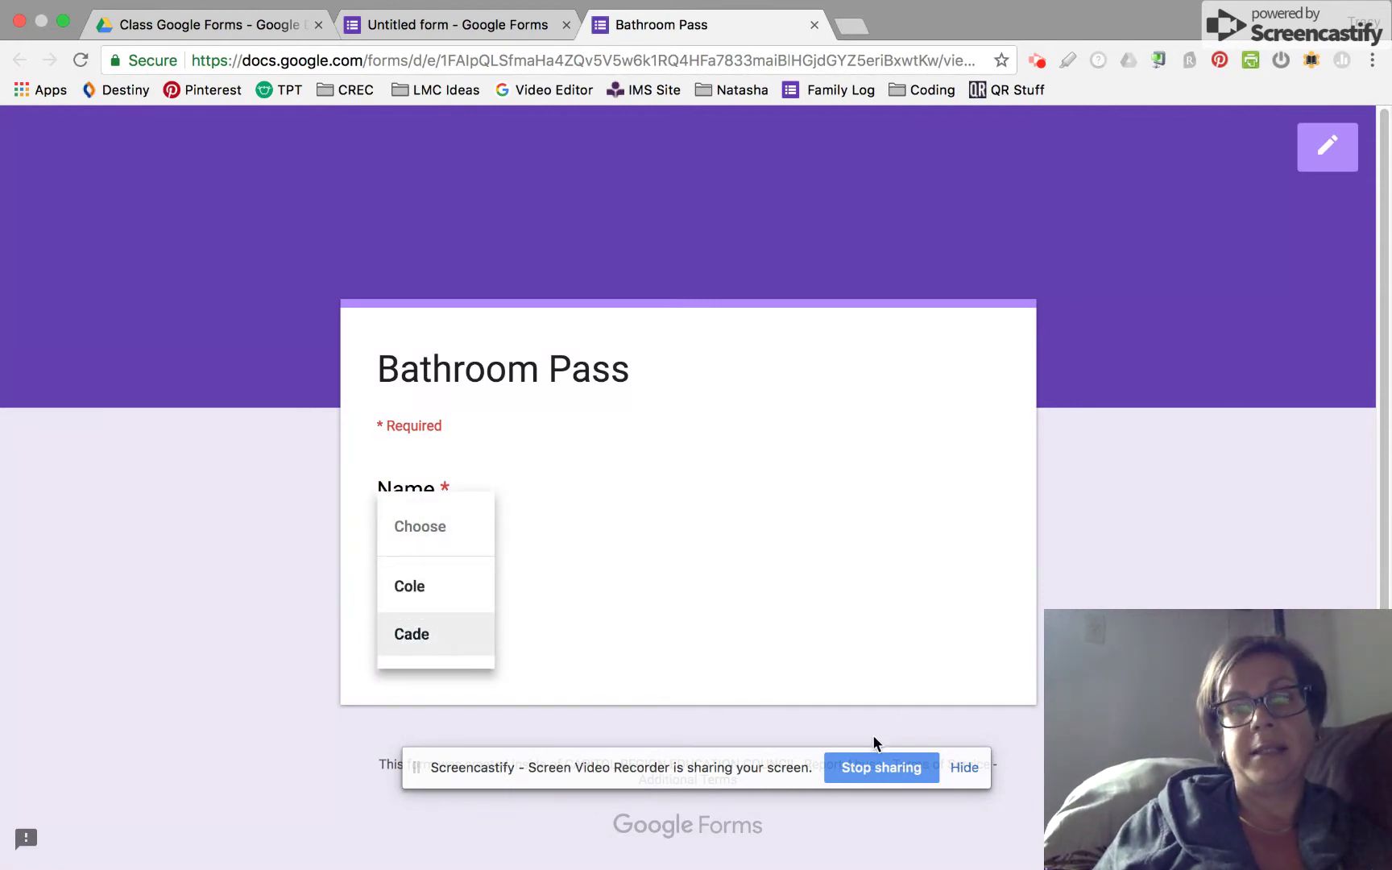
left_click(815, 25)
left_click(1040, 547)
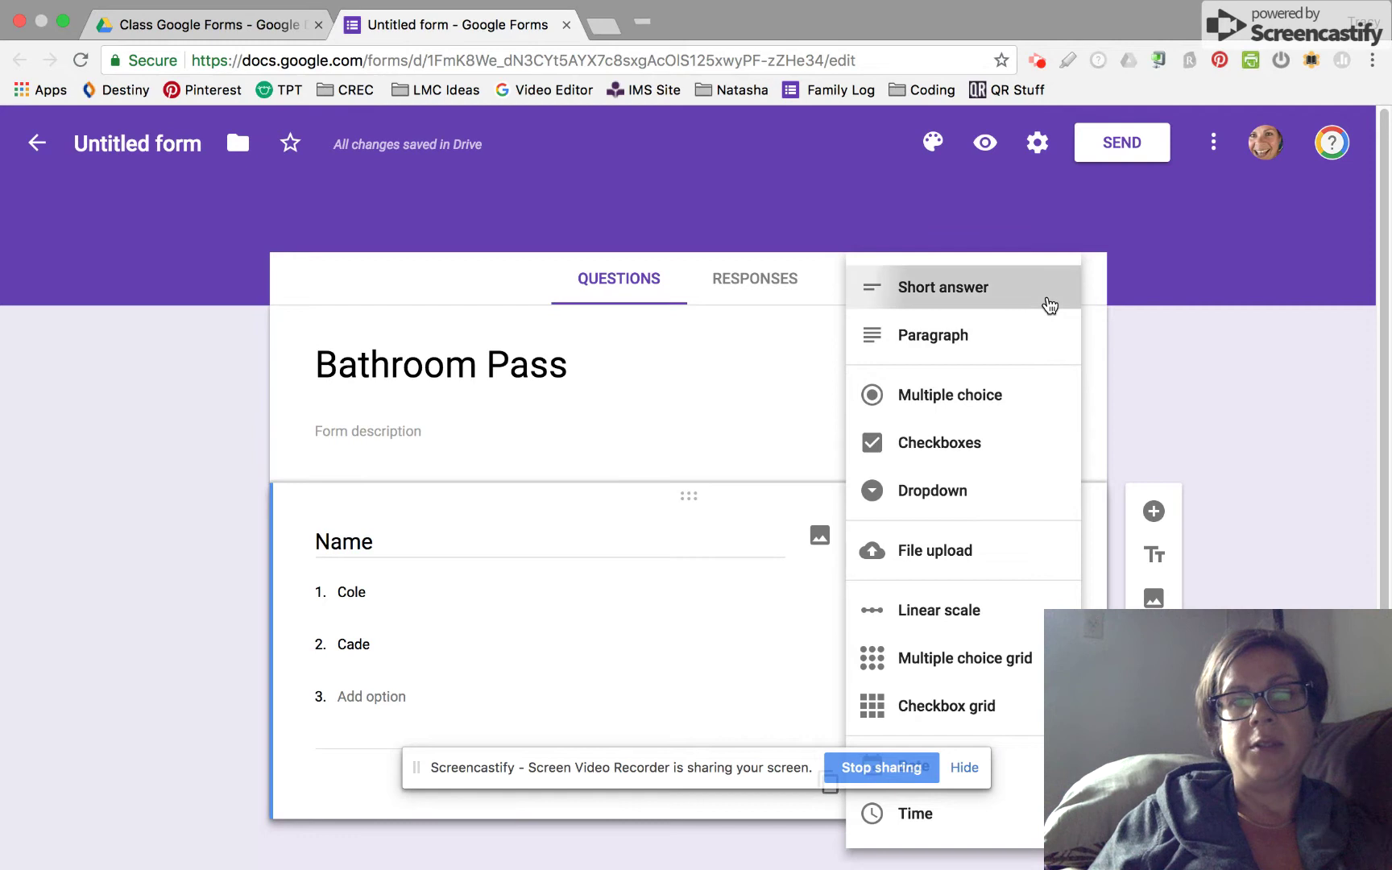
Make Name a short-answer question, name the file Bathroom Pass, and view its responses page
left_click(1046, 303)
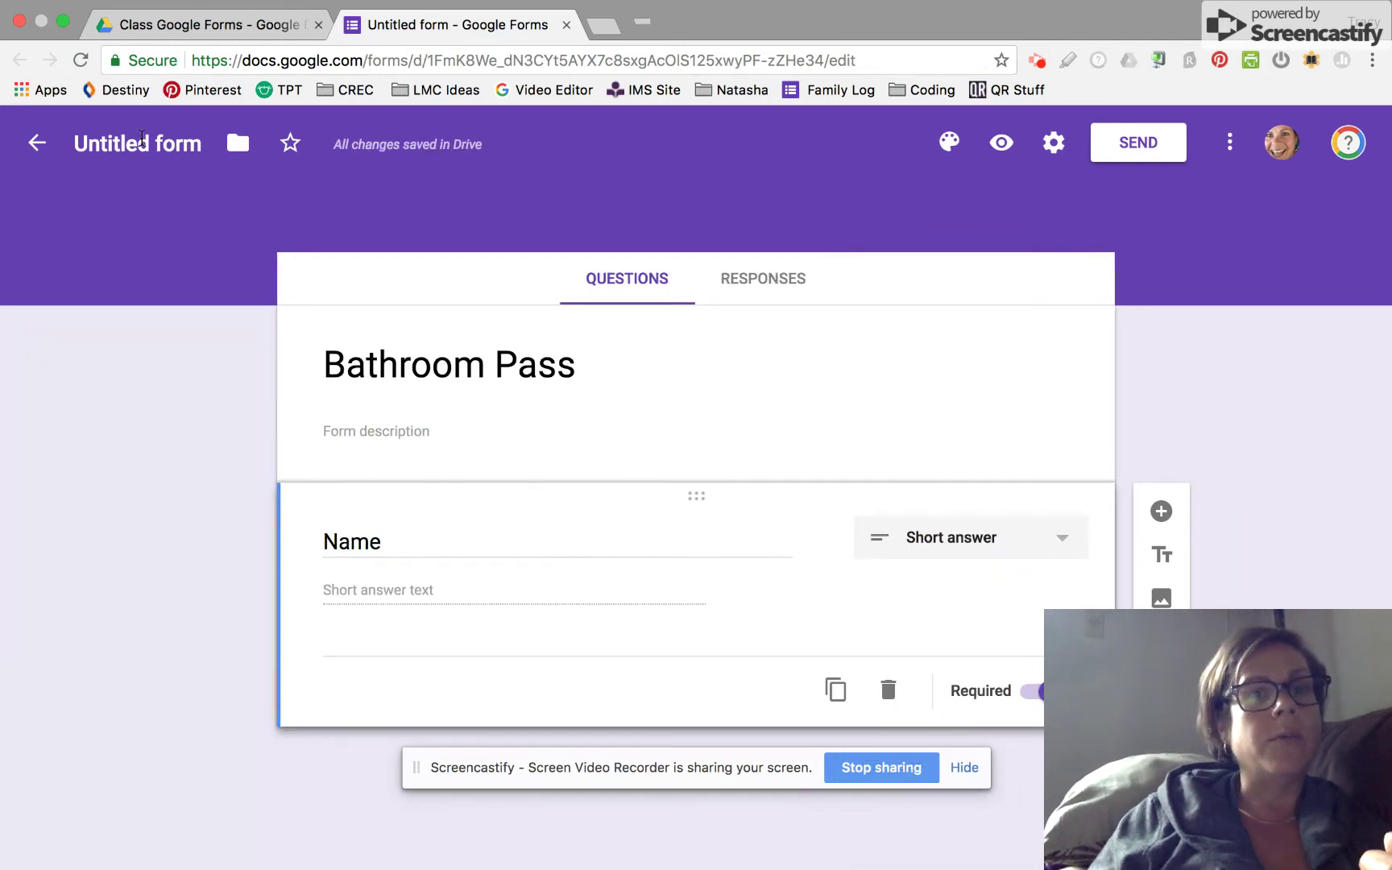
left_click(141, 142)
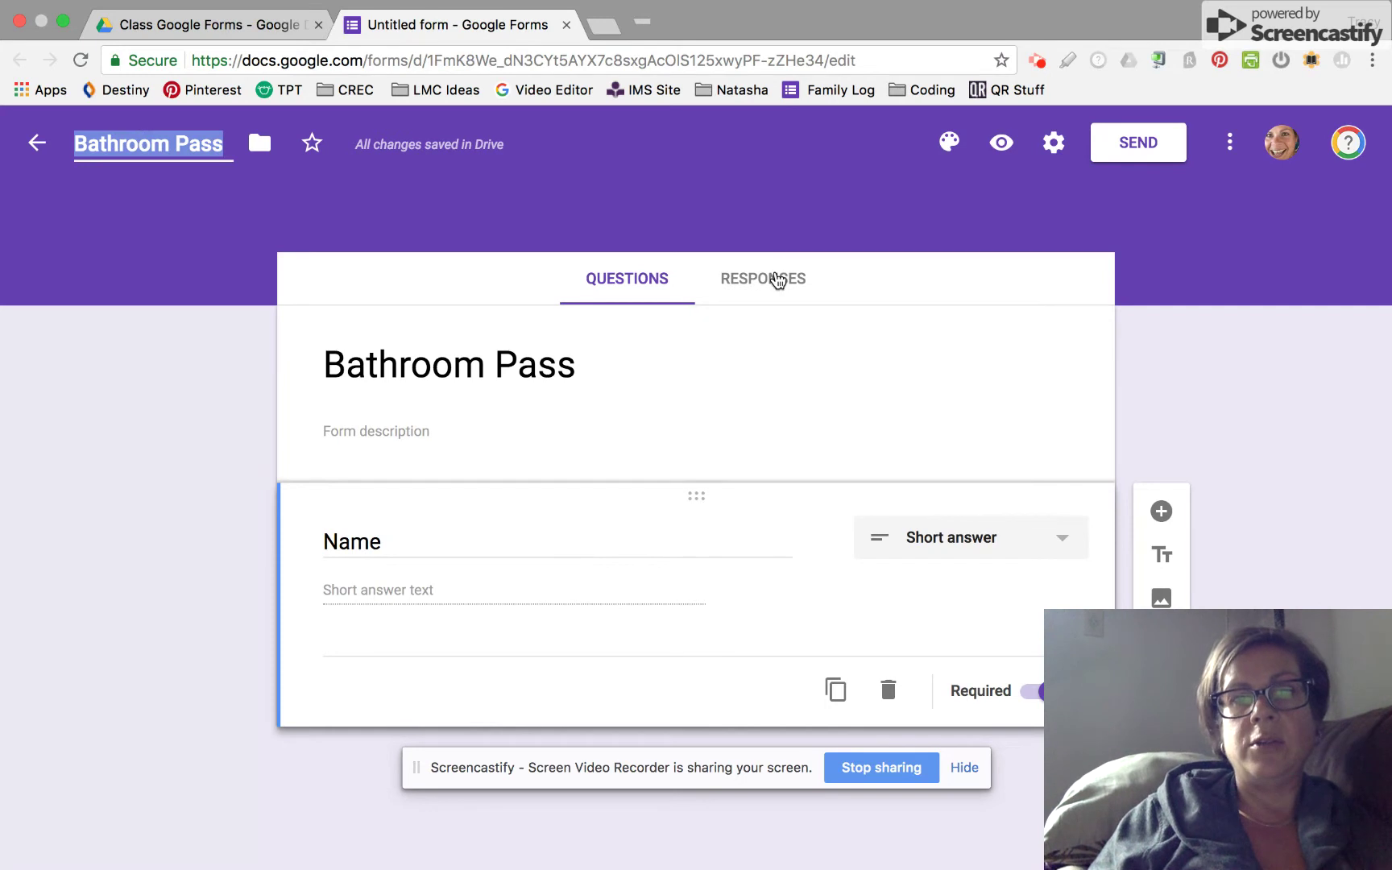
left_click(775, 278)
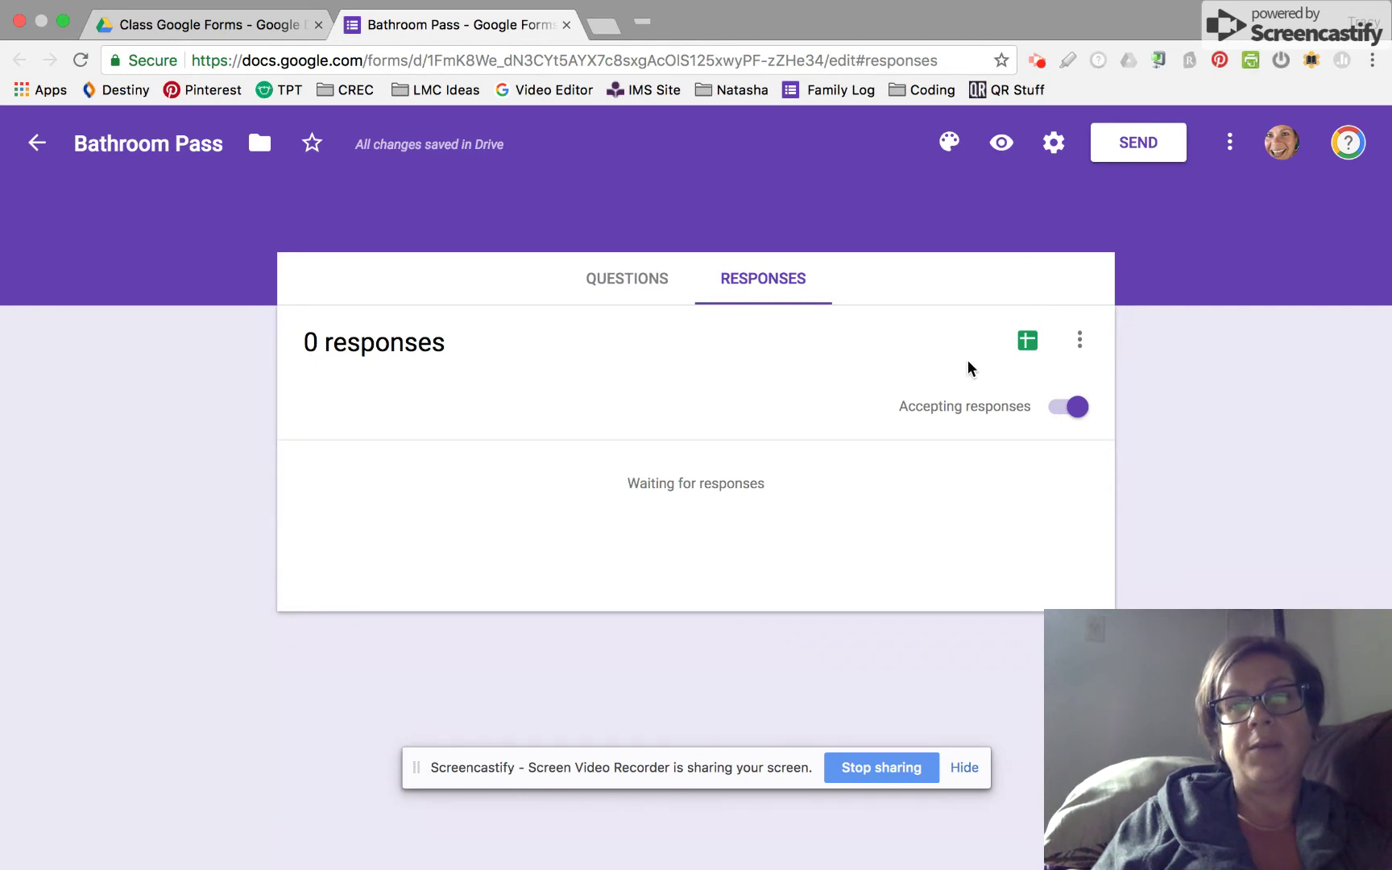
Link responses to a new 'Bathroom Pass (Responses)' spreadsheet
left_click(1028, 343)
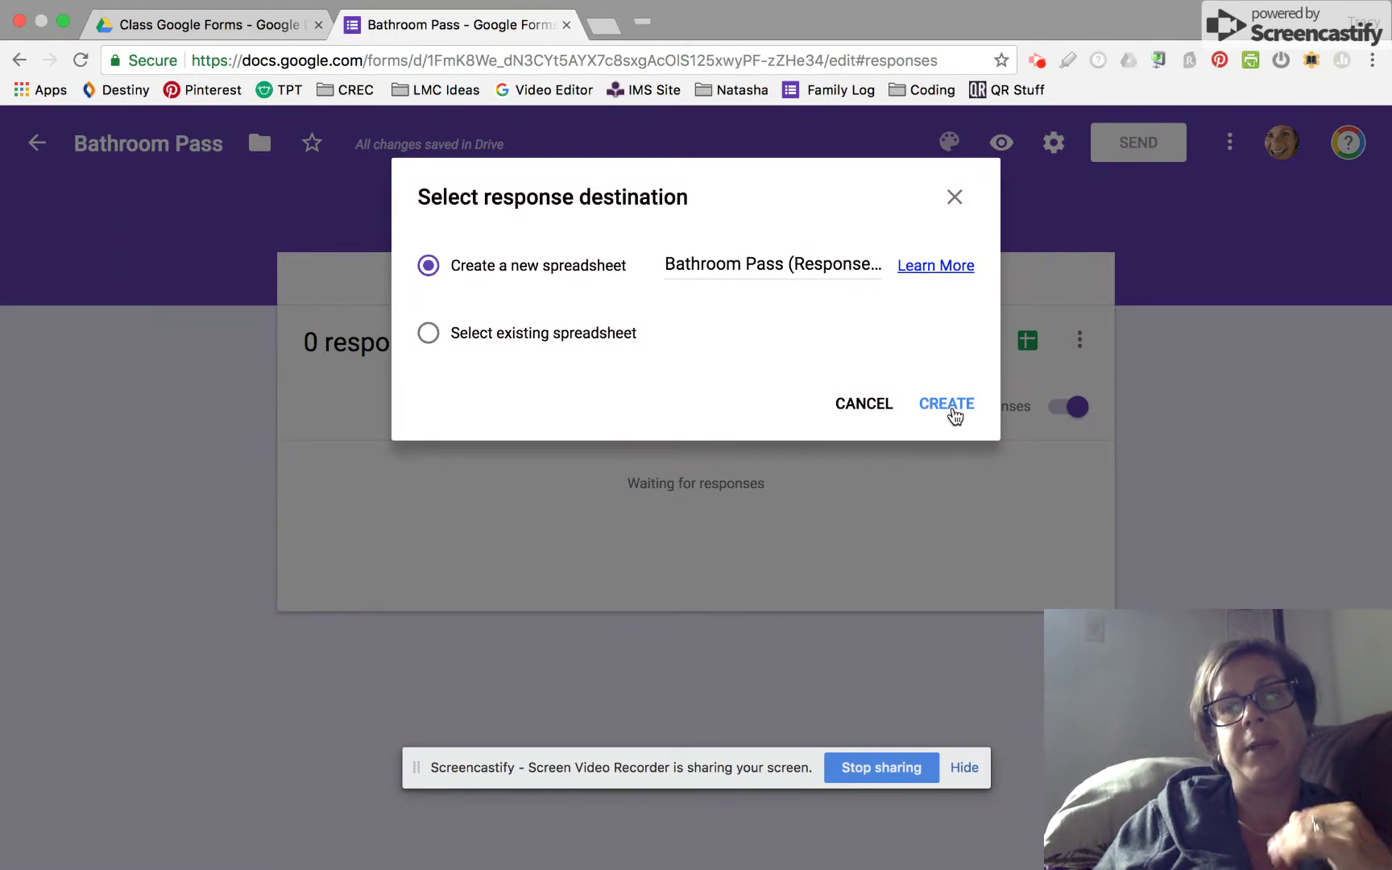
left_click(951, 406)
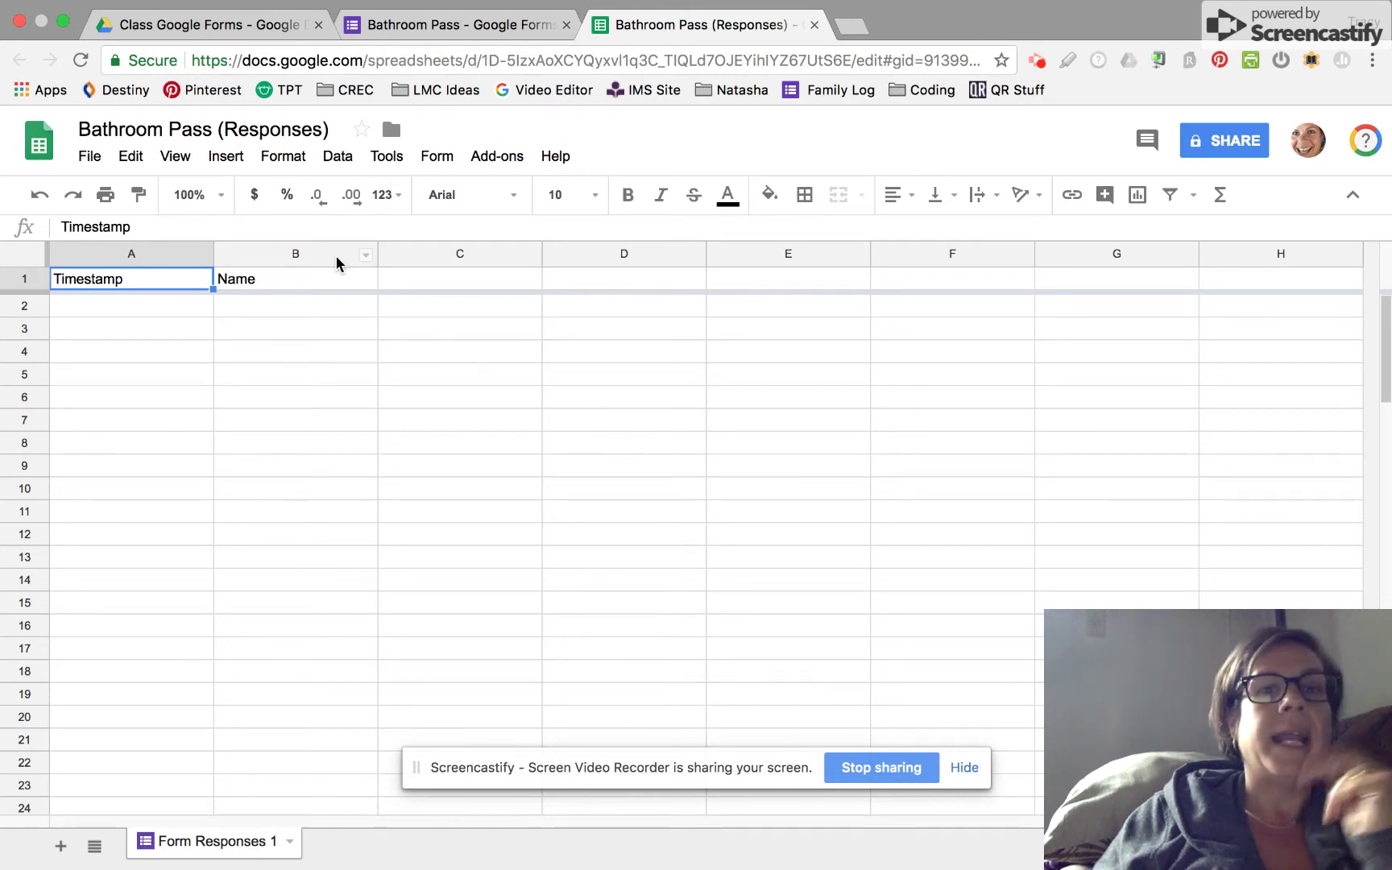
Look over the Name column and the View, Insert and Data menus, then return to the form
left_click(335, 254)
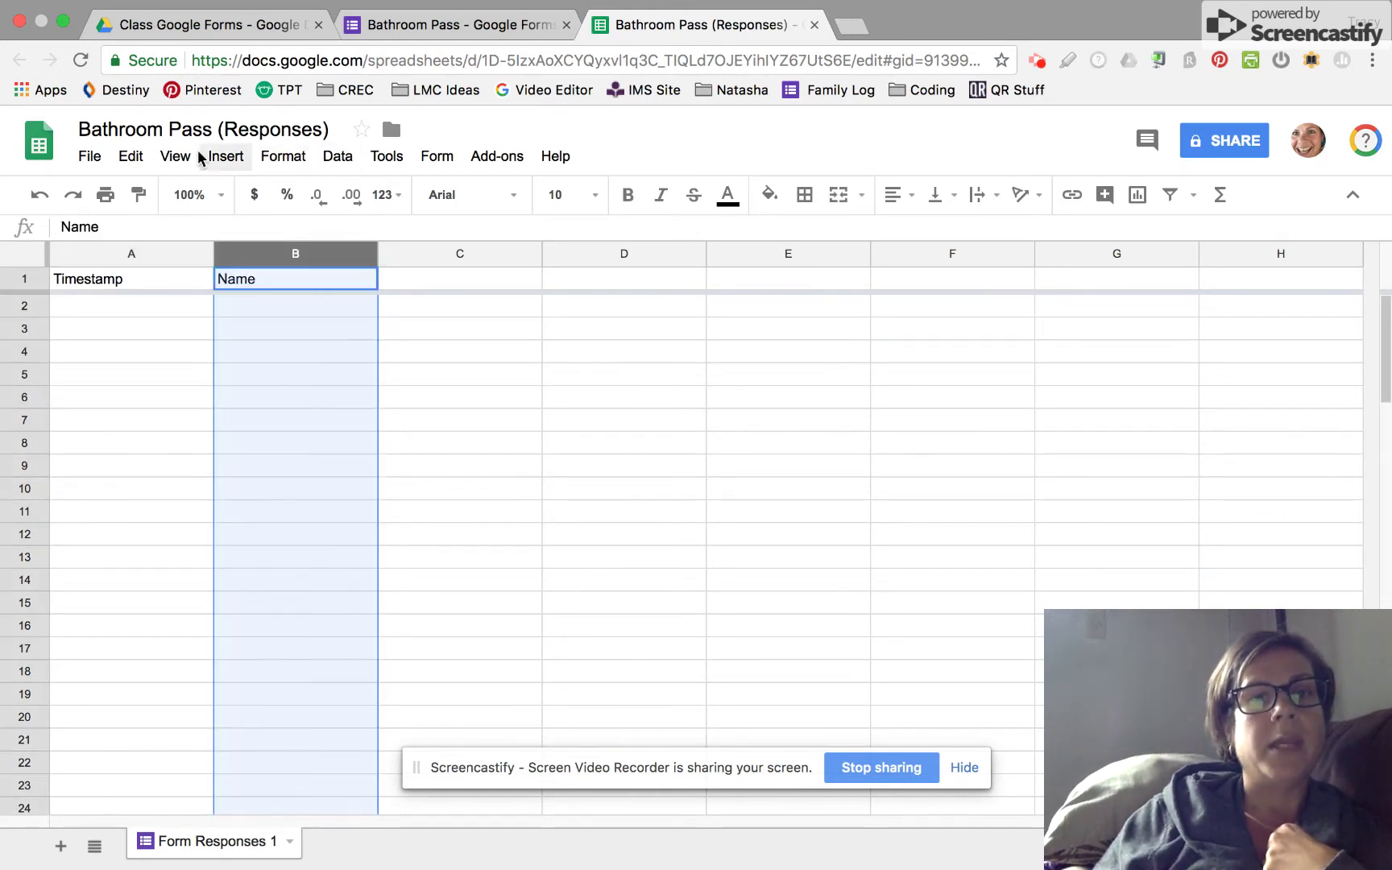
left_click(174, 161)
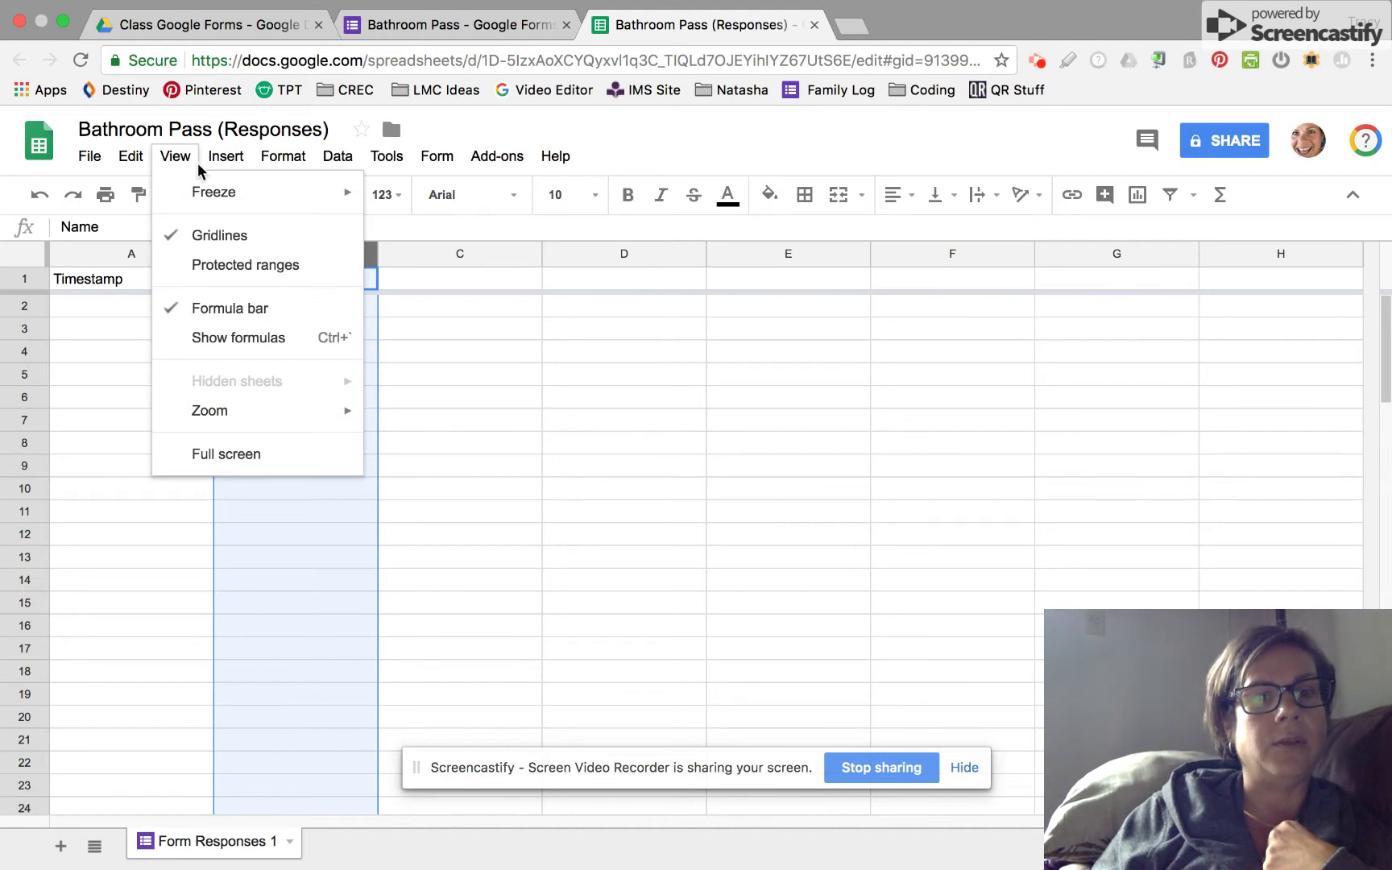
mouse_move(295, 175)
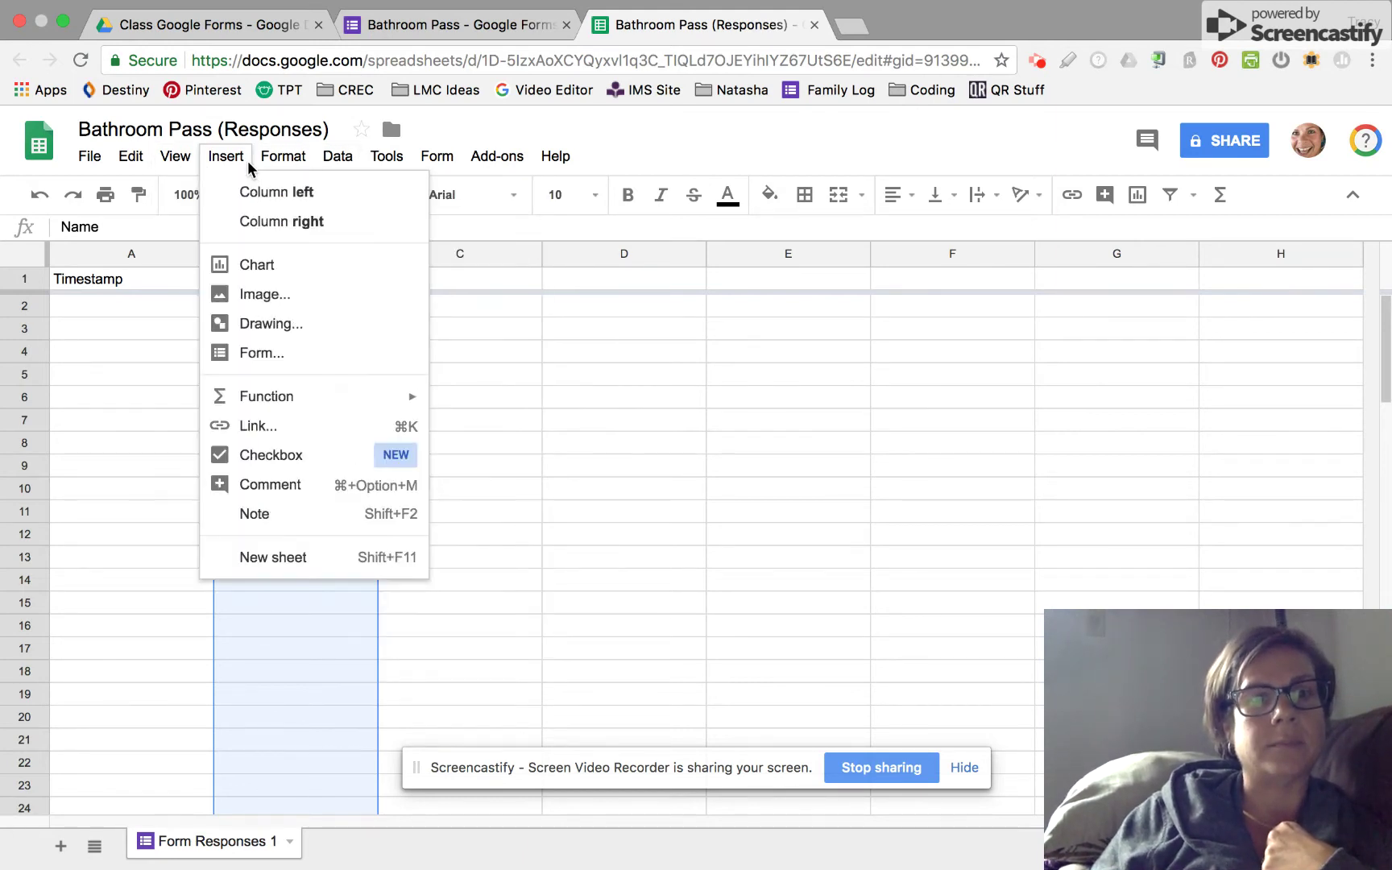
mouse_move(335, 161)
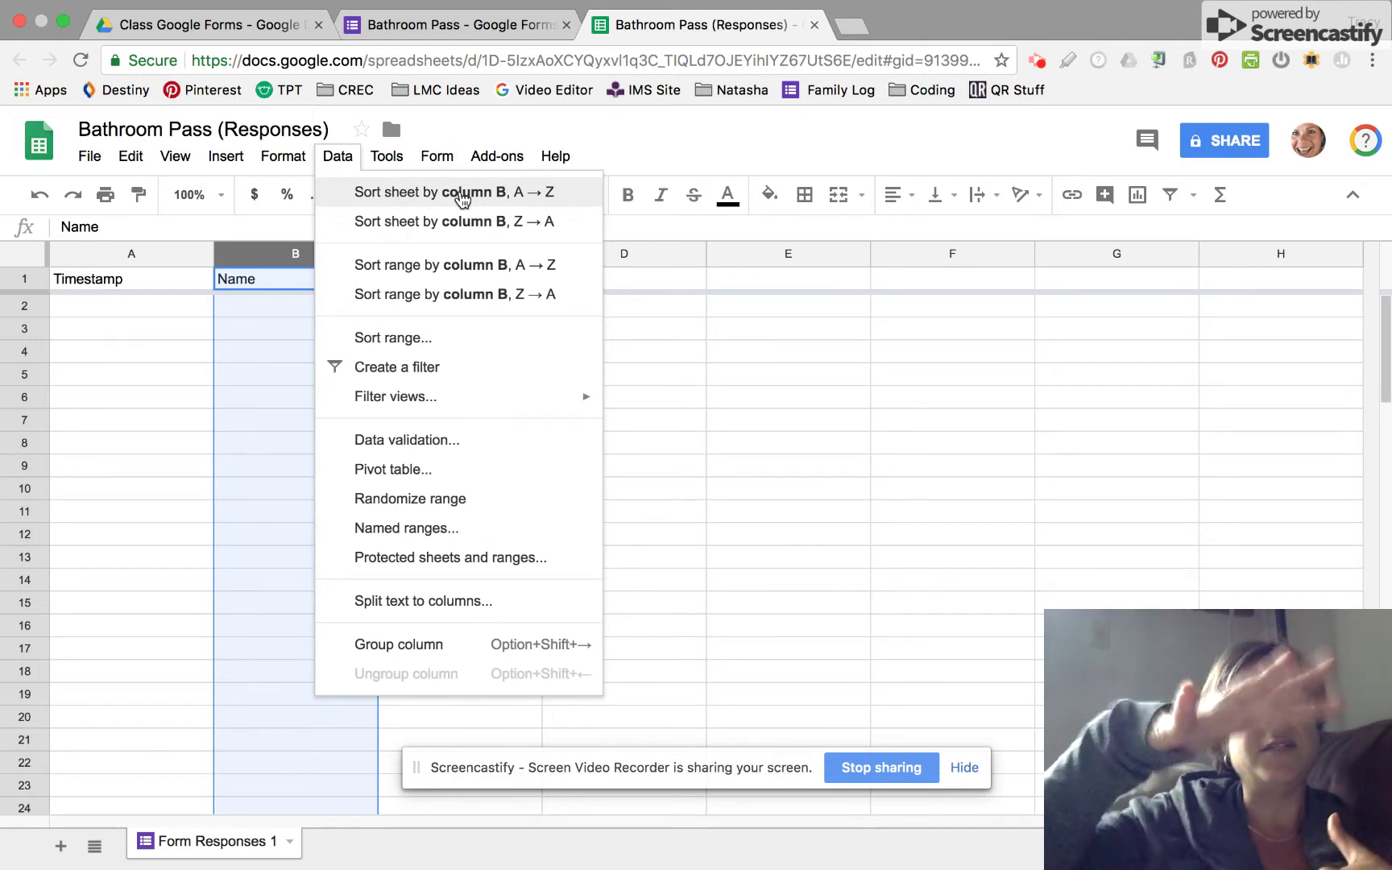
left_click(235, 338)
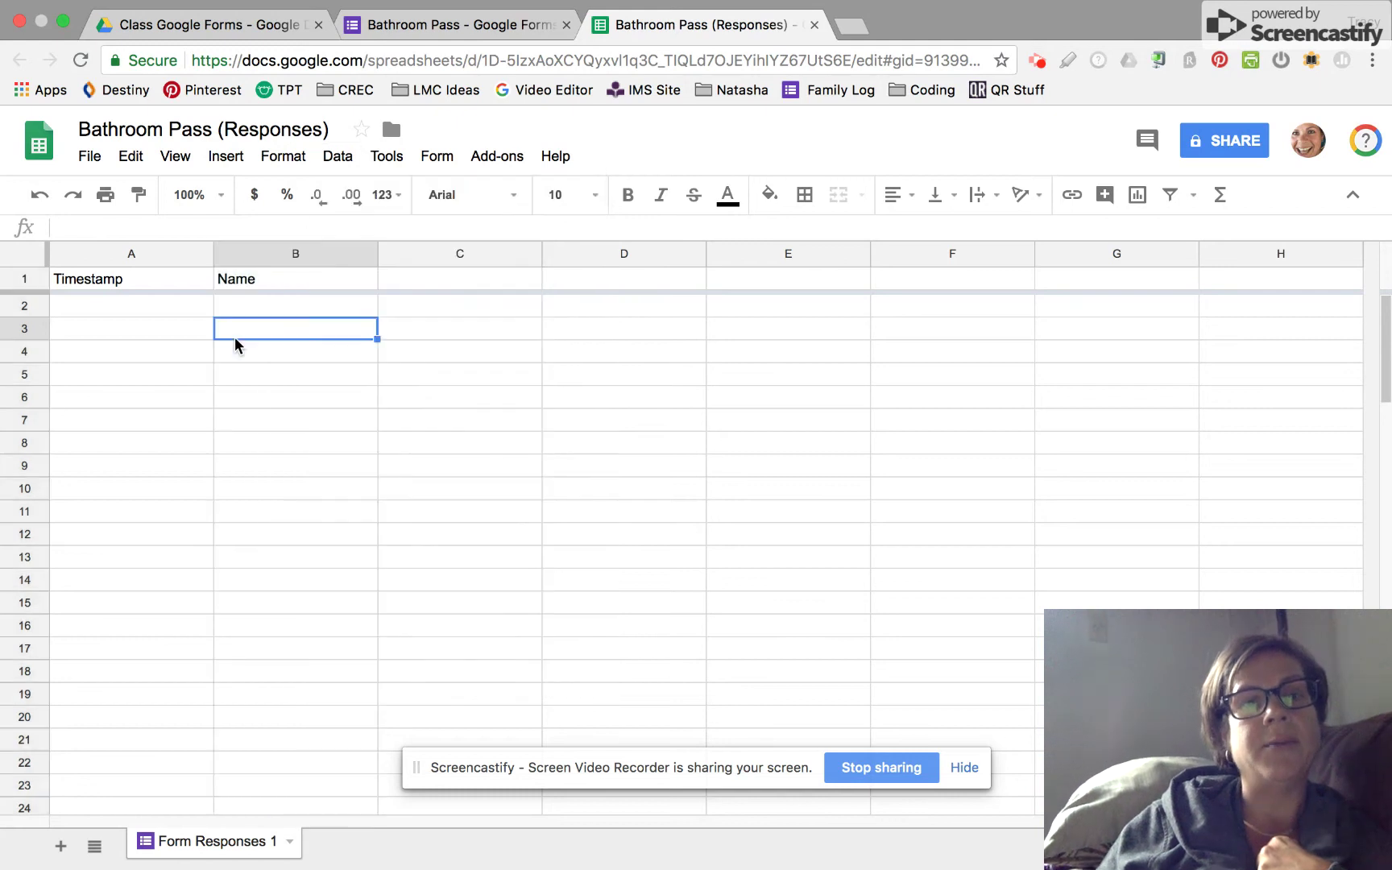
left_click(282, 307)
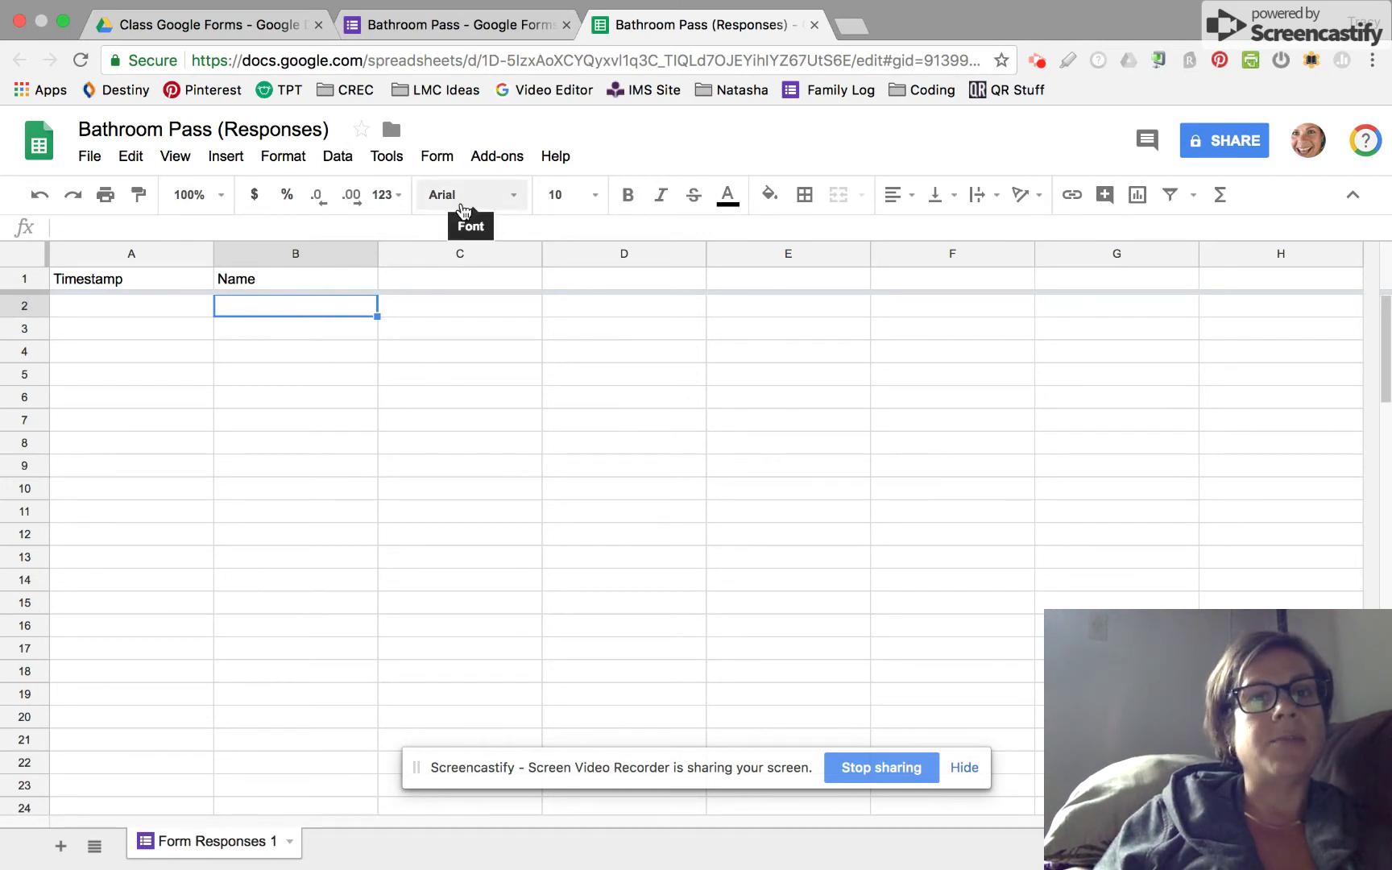
left_click(520, 27)
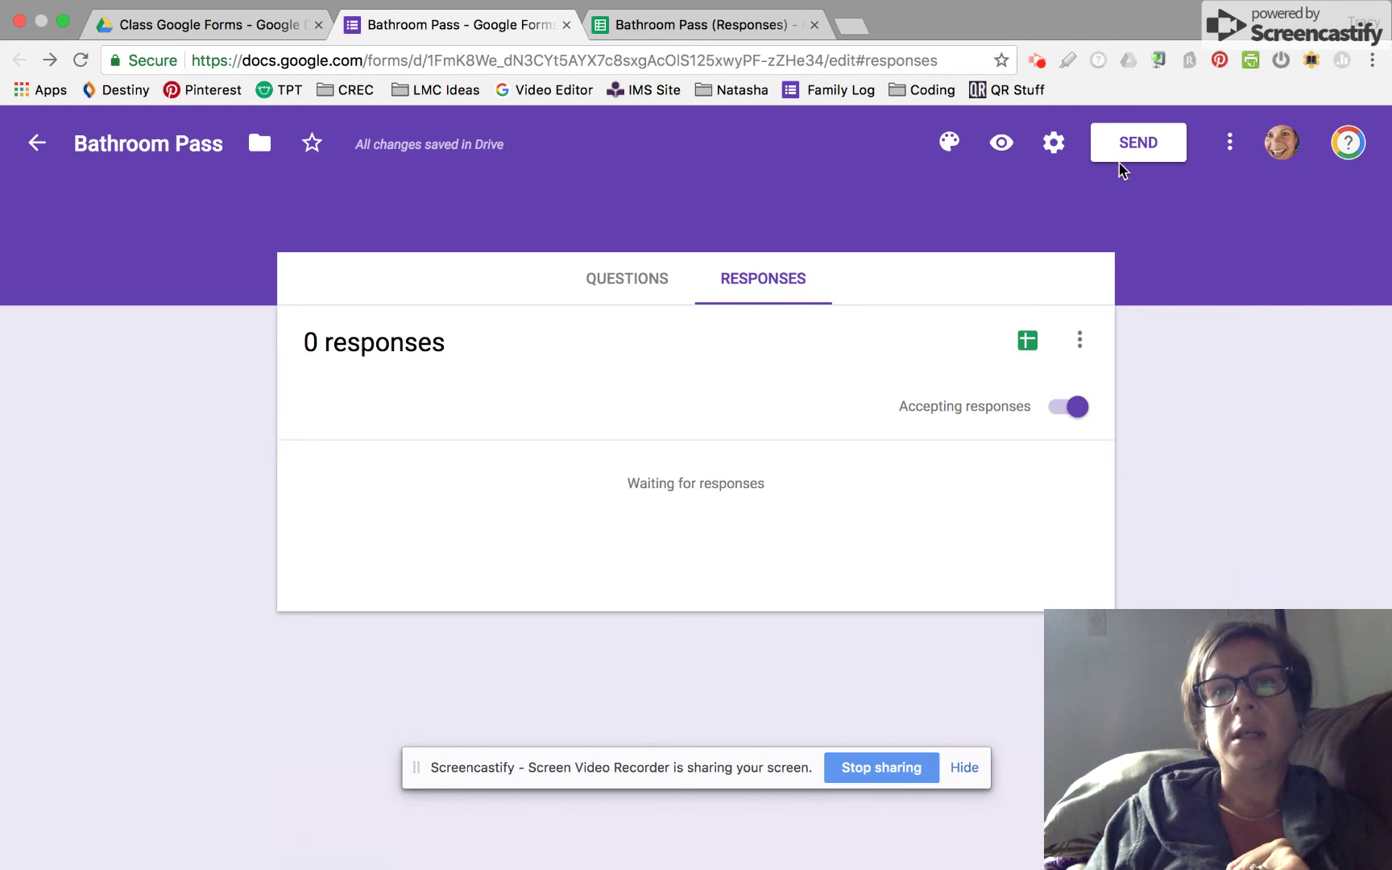
Copy the Bathroom Pass form's shareable link from the Send dialog
left_click(1149, 150)
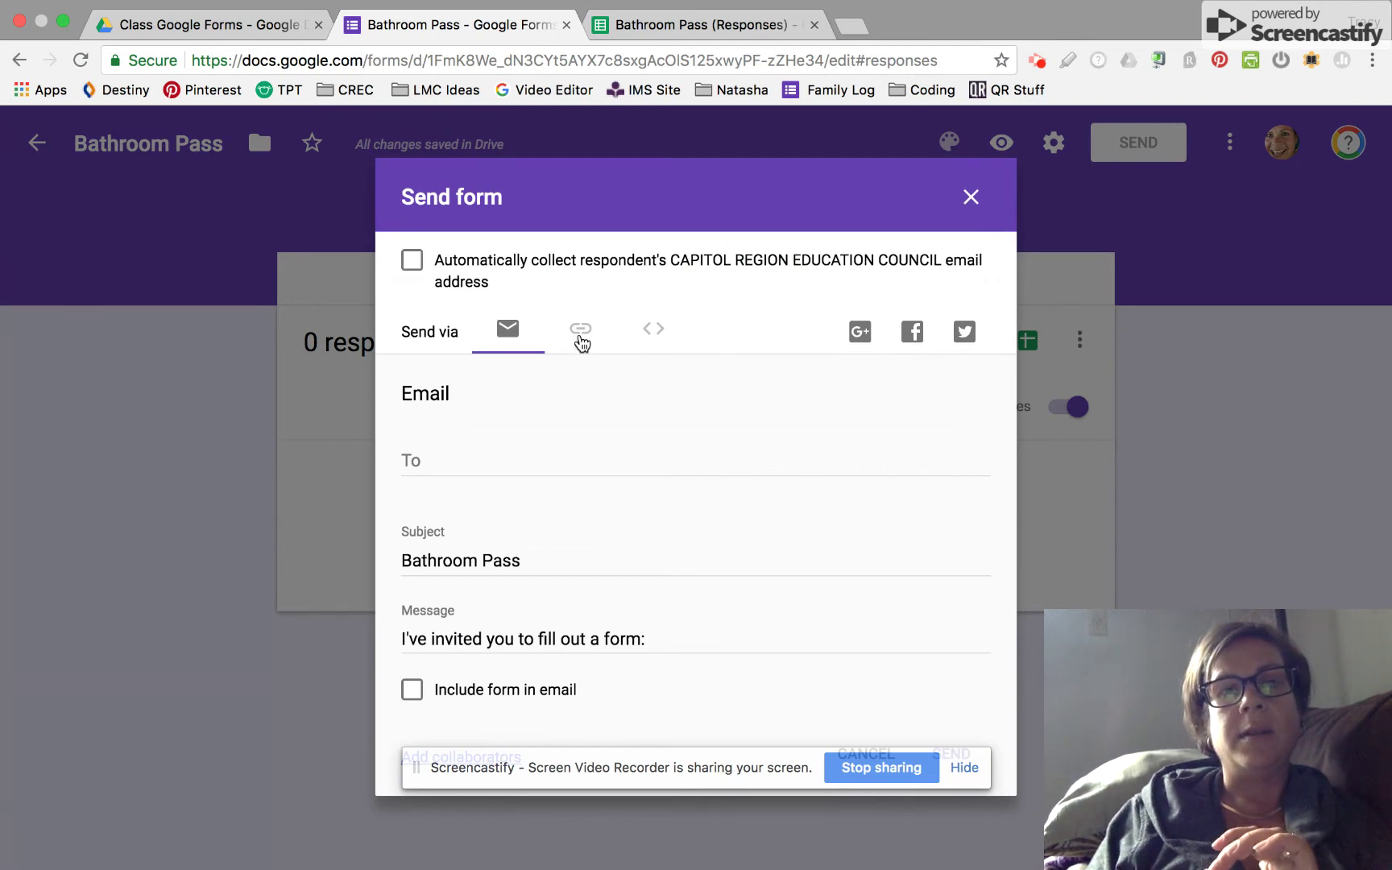
left_click(581, 340)
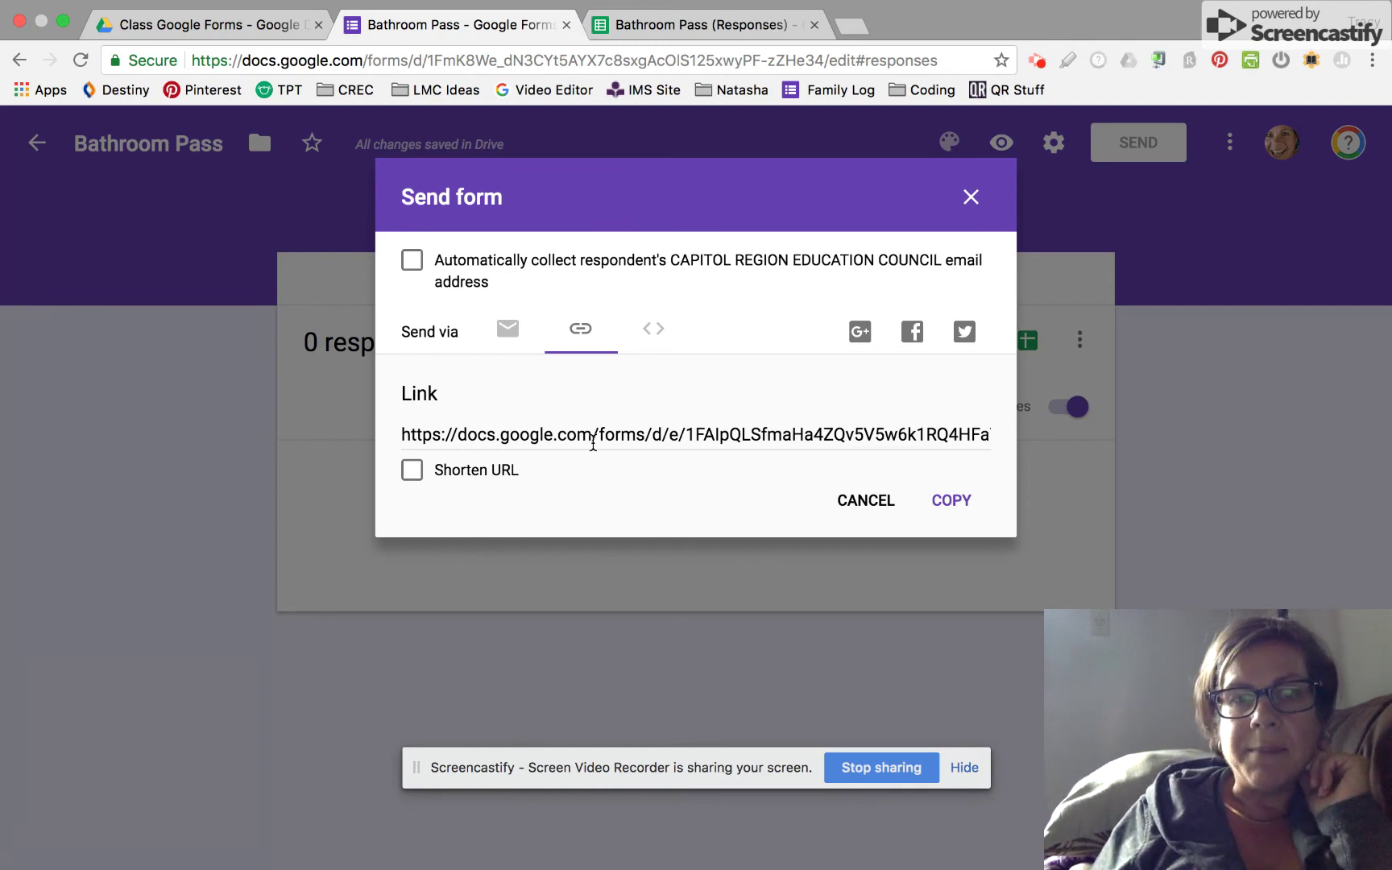
left_click(687, 428)
left_click(953, 508)
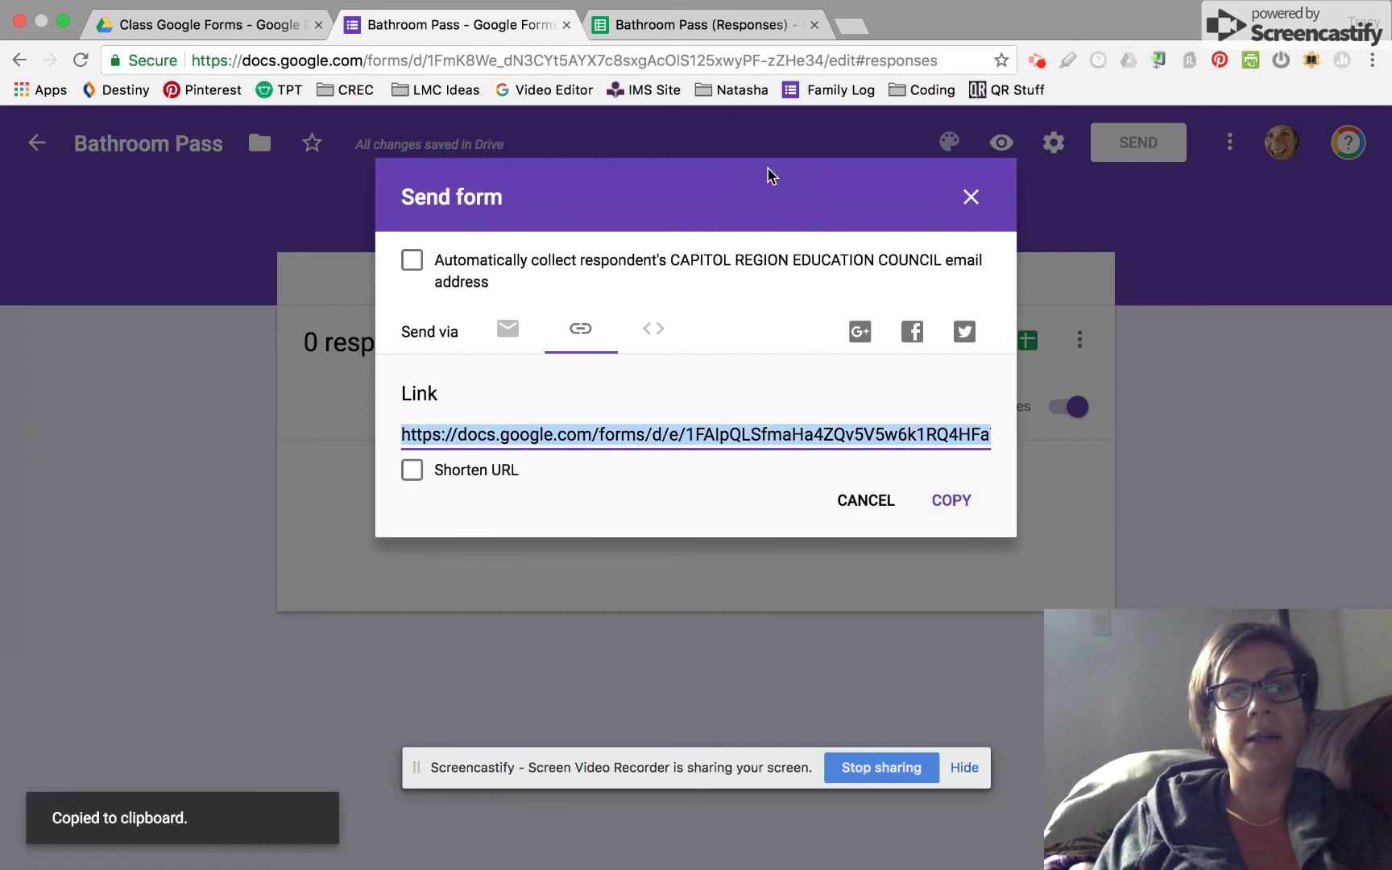
left_click(856, 33)
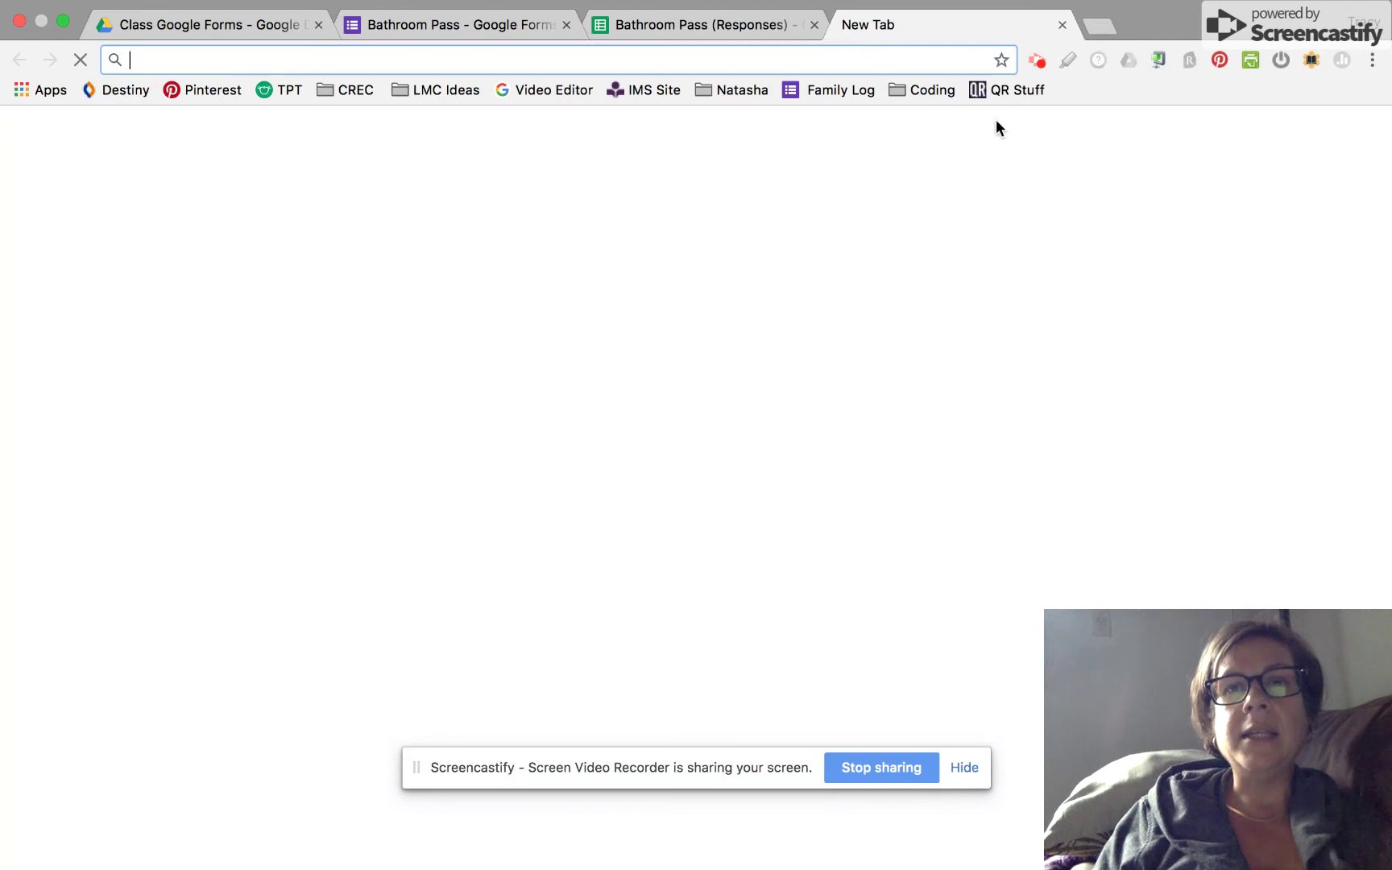
Paste the form link into the Website URL field of the QR Stuff generator
left_click(1019, 89)
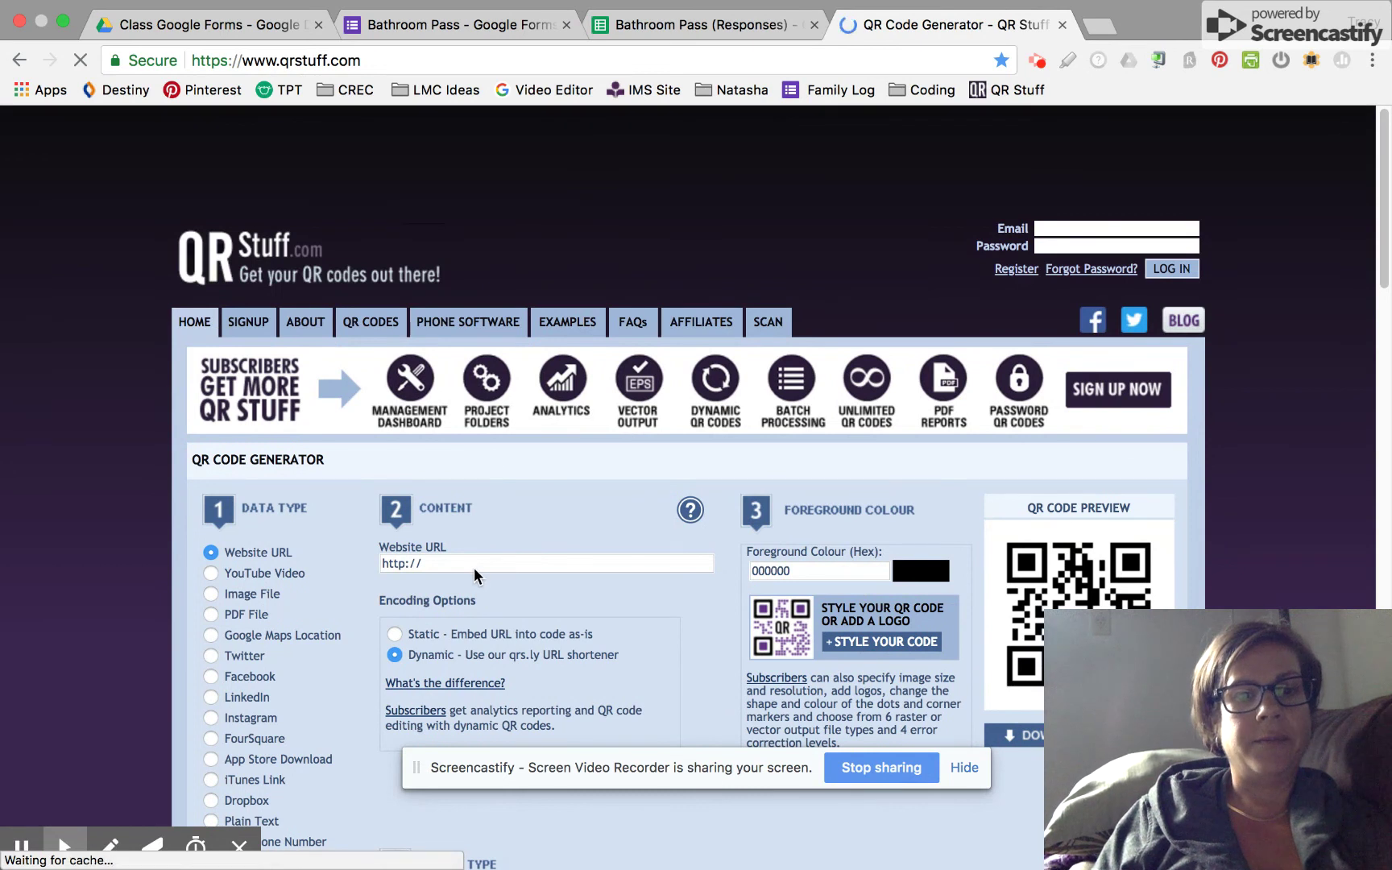
left_click(476, 565)
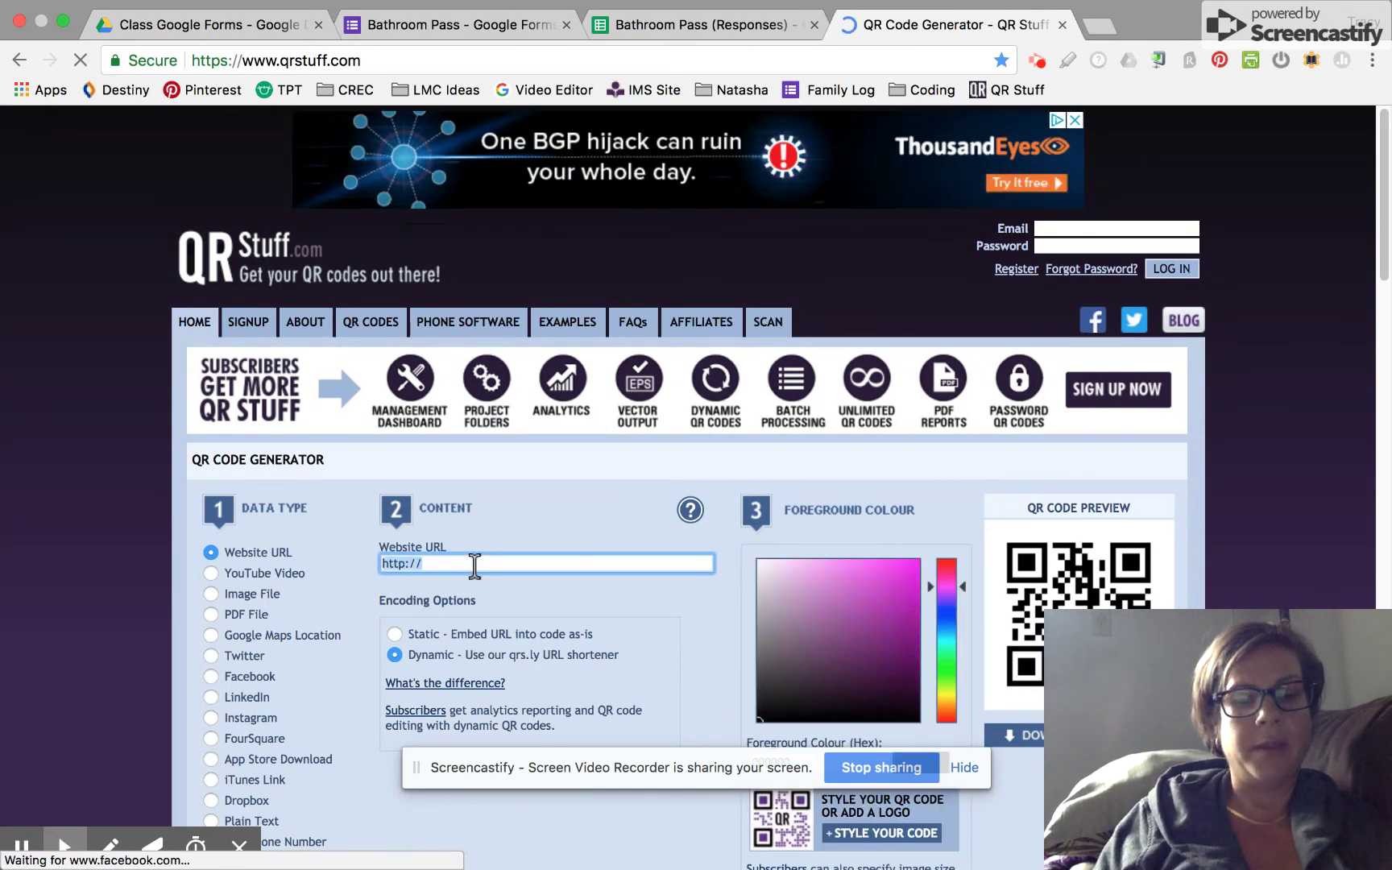
key("ctrl+v")
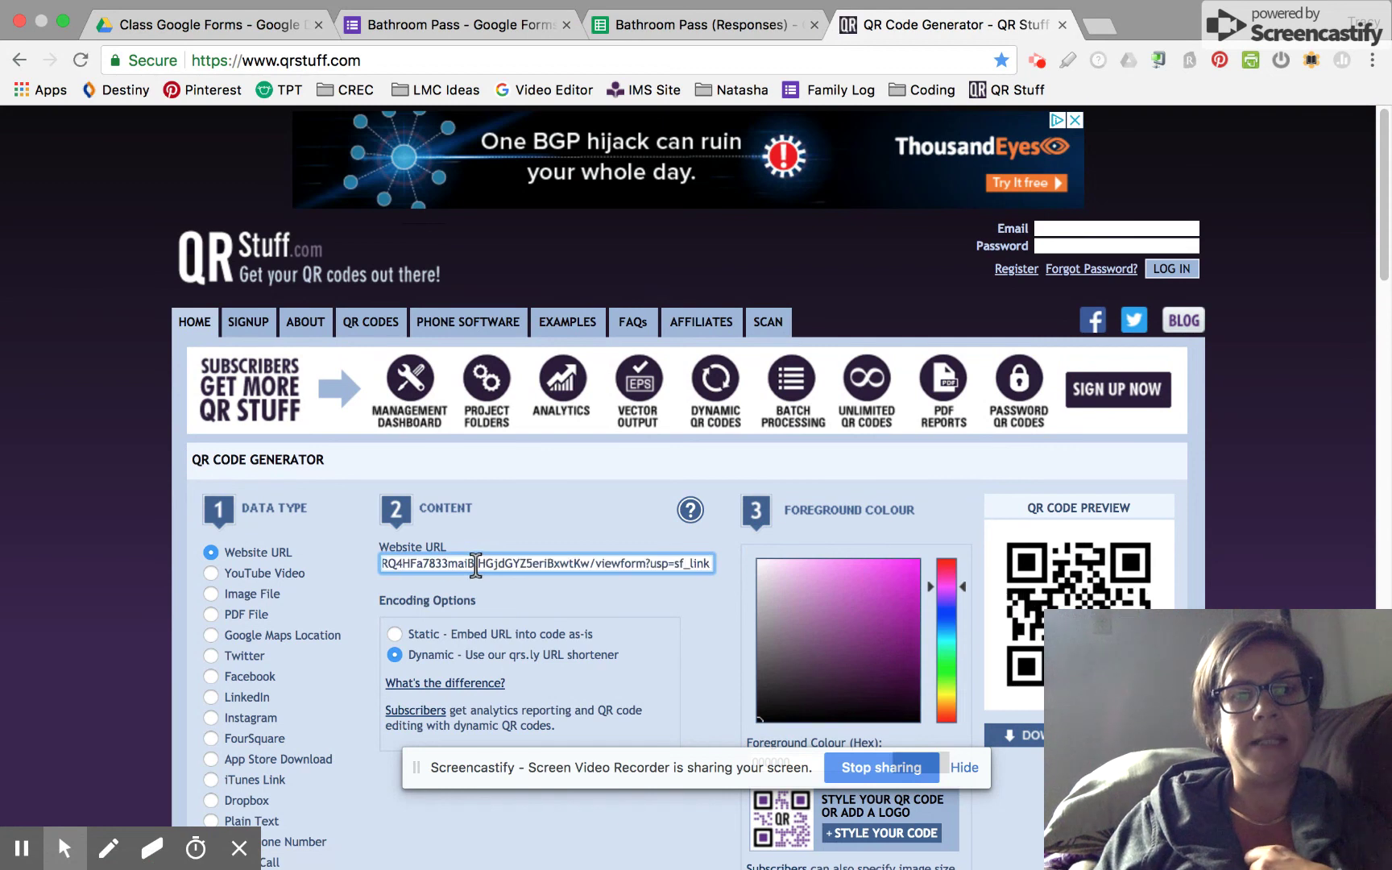